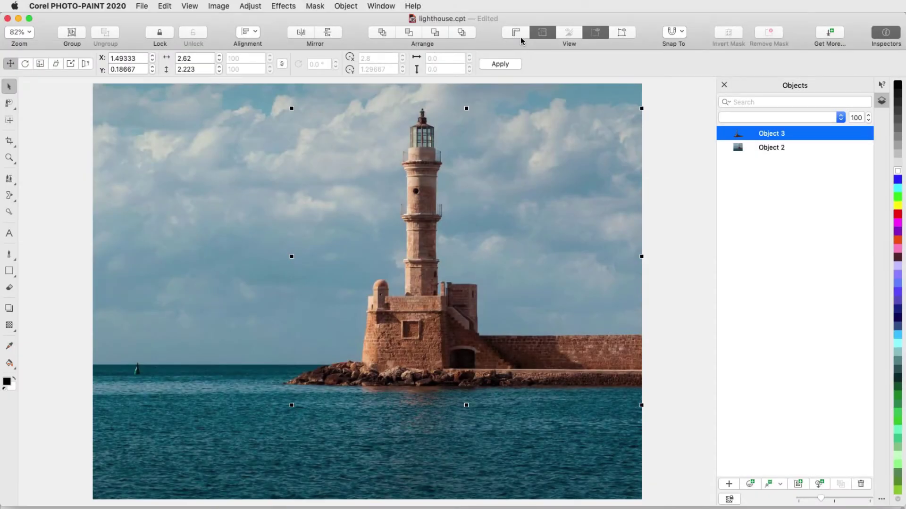
Step: Move the flipped lighthouse copy into the water and fade it downward with a linear transparency
{"action": "left_click_drag", "start_coordinate": [473, 138], "coordinate": [468, 487]}
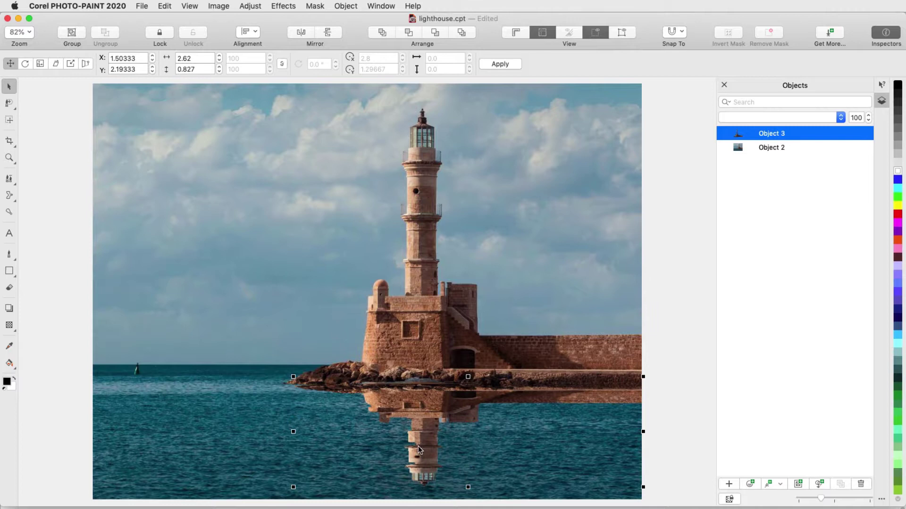
{"action": "left_click", "coordinate": [9, 325]}
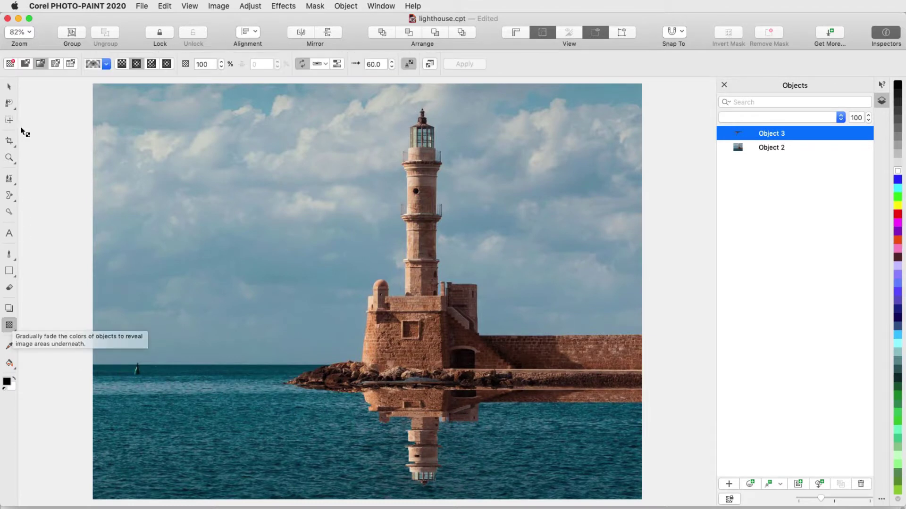
{"action": "left_click", "coordinate": [42, 63]}
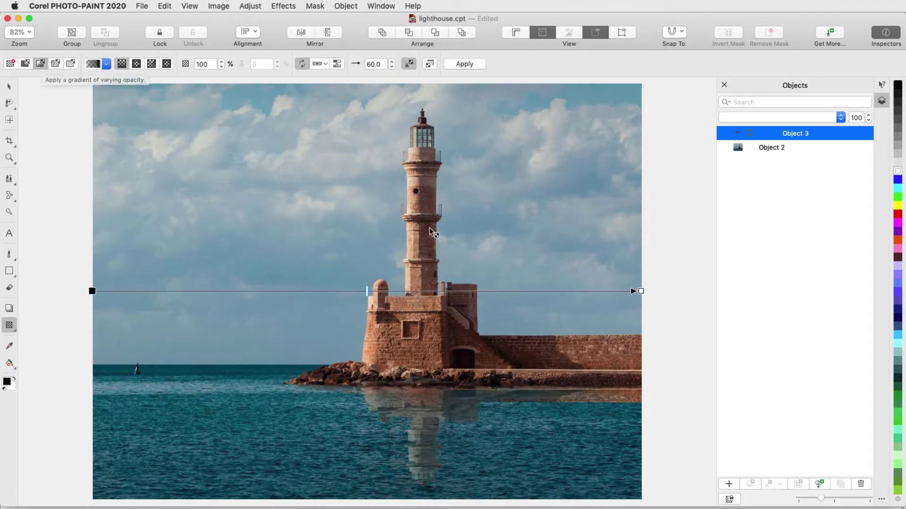
{"action": "left_click_drag", "start_coordinate": [641, 293], "coordinate": [424, 371]}
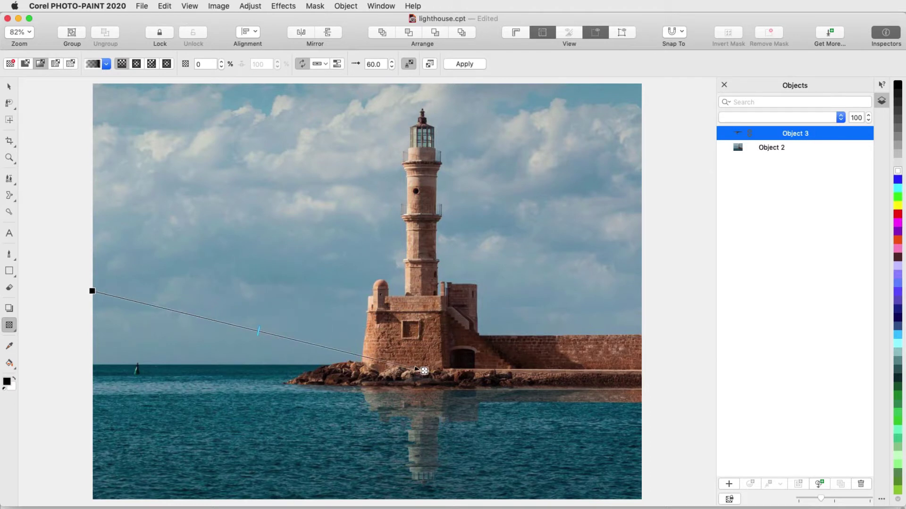
{"action": "left_click_drag", "start_coordinate": [93, 291], "coordinate": [430, 491]}
{"action": "left_click_drag", "start_coordinate": [424, 371], "coordinate": [431, 339]}
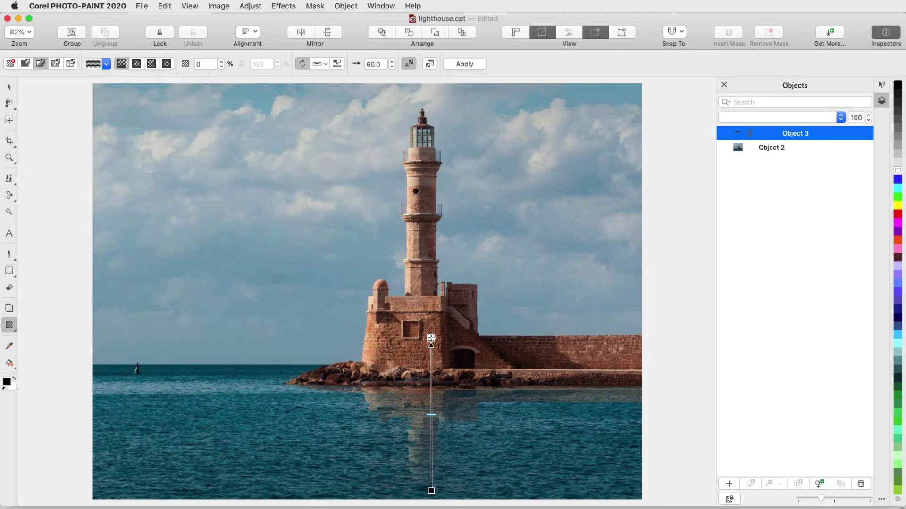
{"action": "key", "text": "space"}
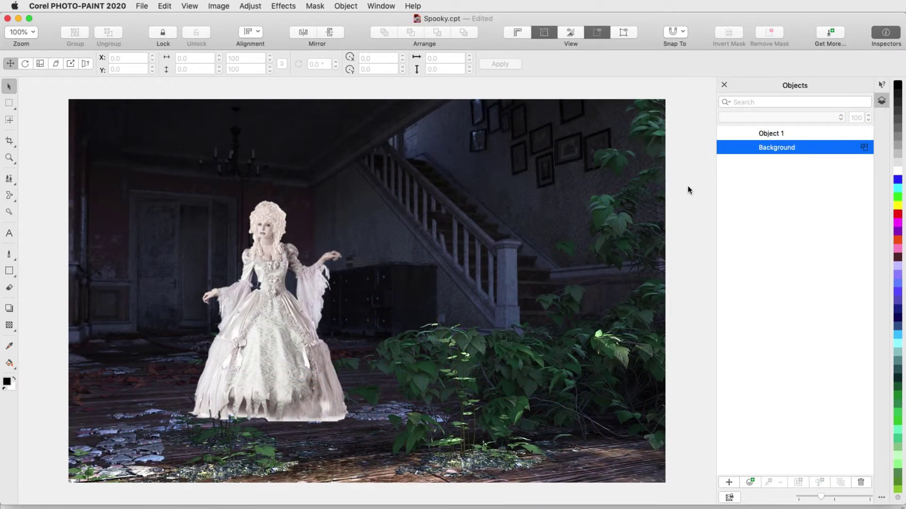
Step: Give the ghost woman, Object 1, a mid-grey pattern object transparency
{"action": "left_click", "coordinate": [773, 133]}
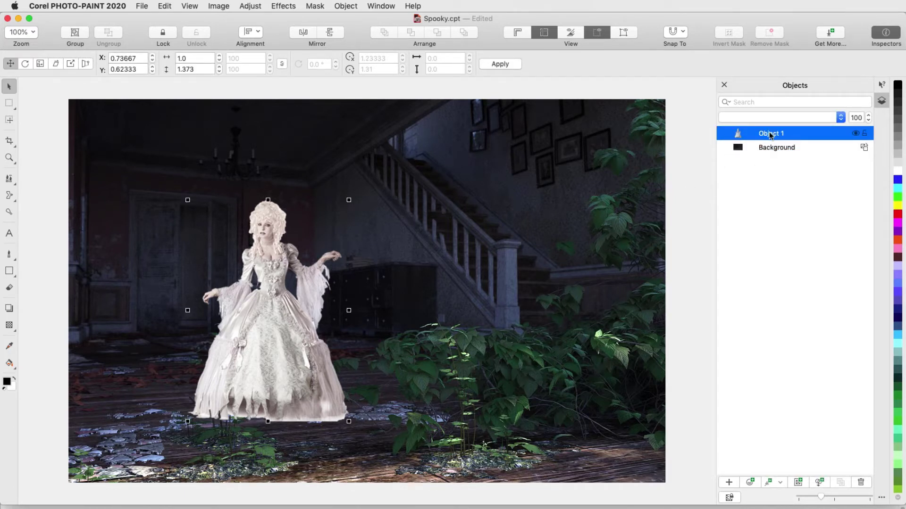
{"action": "left_click", "coordinate": [14, 330]}
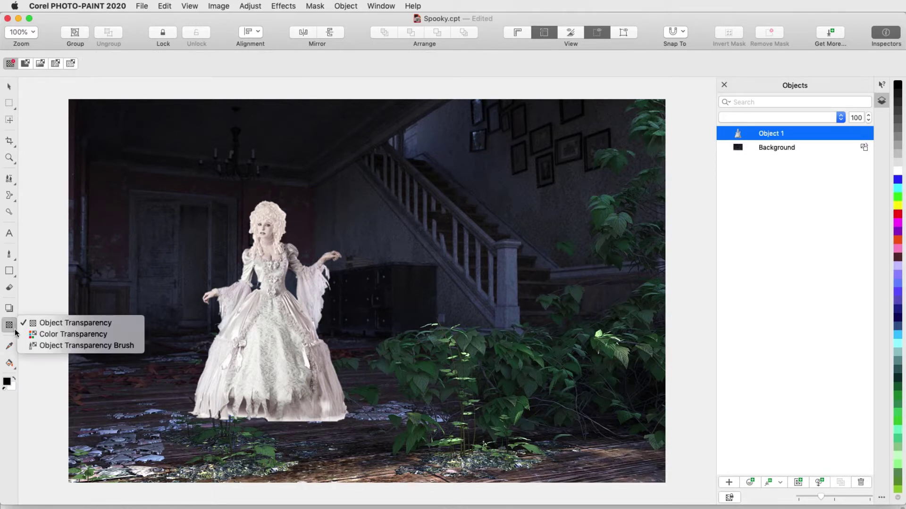
{"action": "left_click_drag", "start_coordinate": [13, 330], "coordinate": [34, 324]}
{"action": "left_click", "coordinate": [47, 323]}
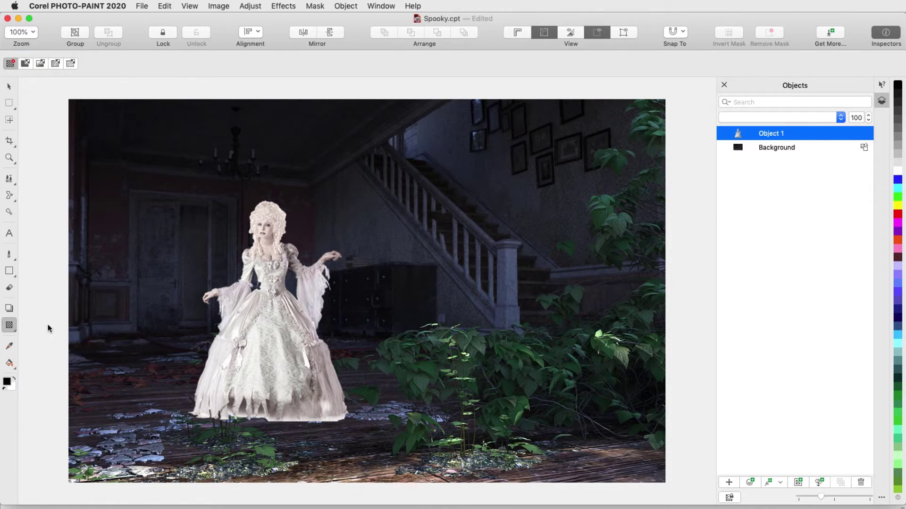
{"action": "left_click", "coordinate": [25, 64]}
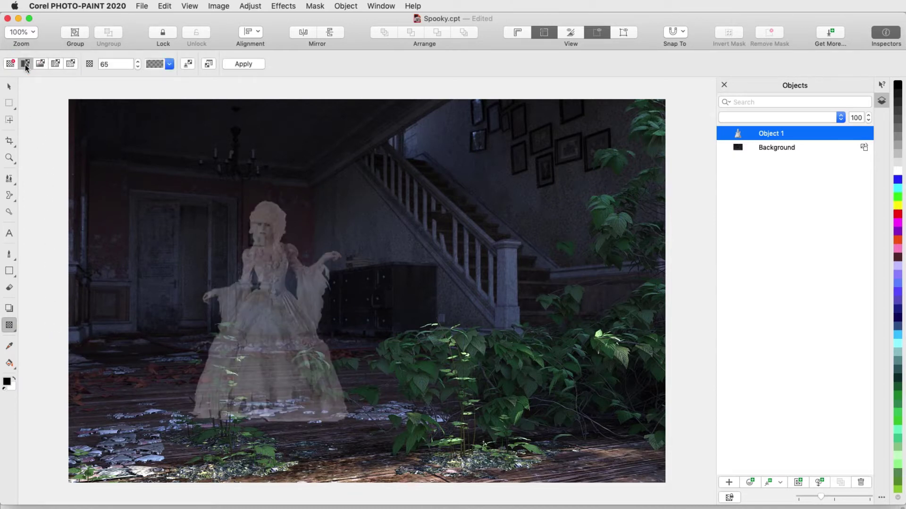
{"action": "left_click", "coordinate": [170, 66]}
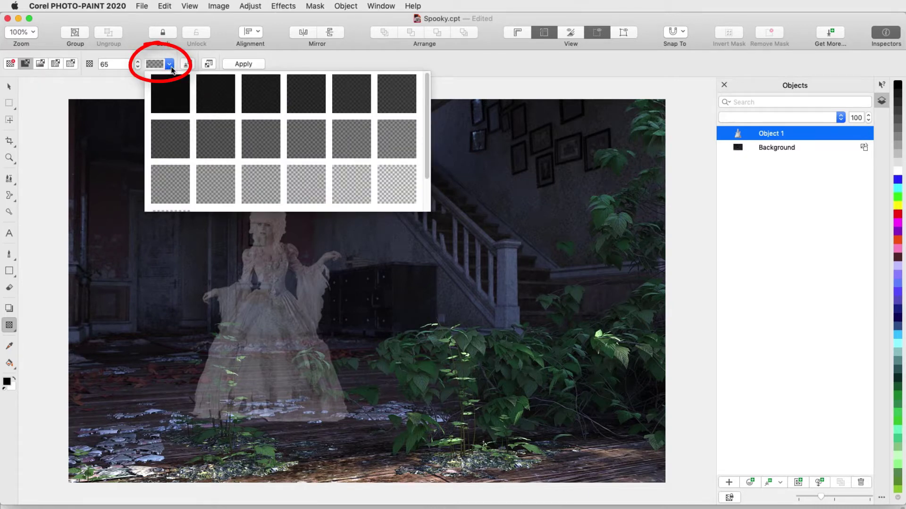
{"action": "left_click", "coordinate": [318, 145]}
Step: Set the ghost's transparency amount to 65 and store it as a clip mask
{"action": "double_click", "coordinate": [108, 63]}
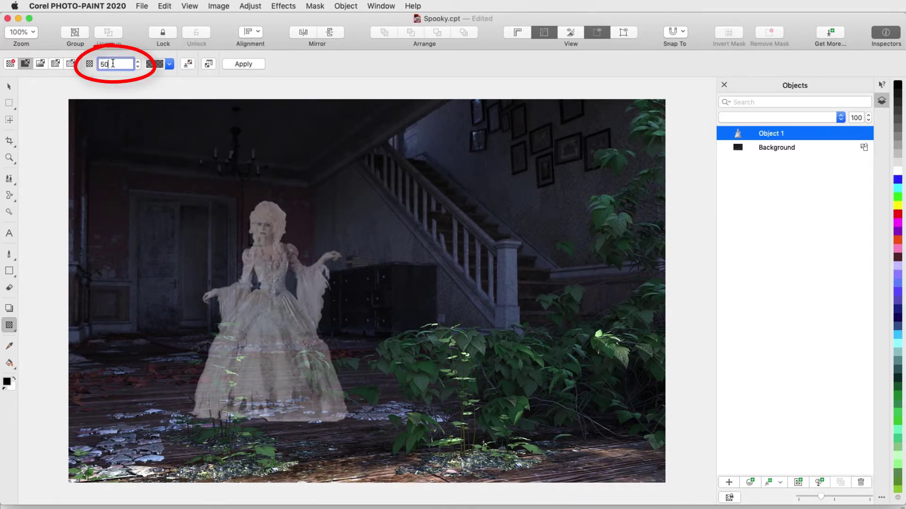
{"action": "type", "text": "40"}
{"action": "key", "text": "Return"}
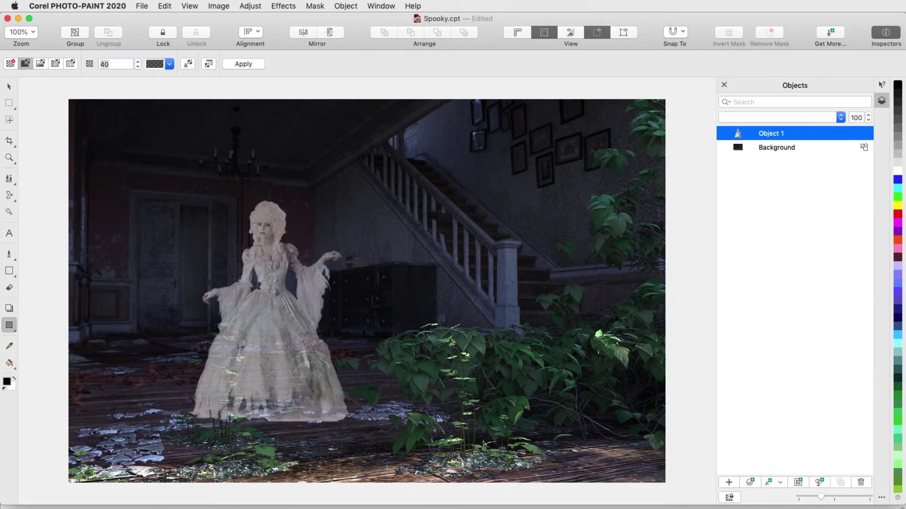
{"action": "double_click", "coordinate": [107, 64]}
{"action": "type", "text": "65"}
{"action": "key", "text": "Return"}
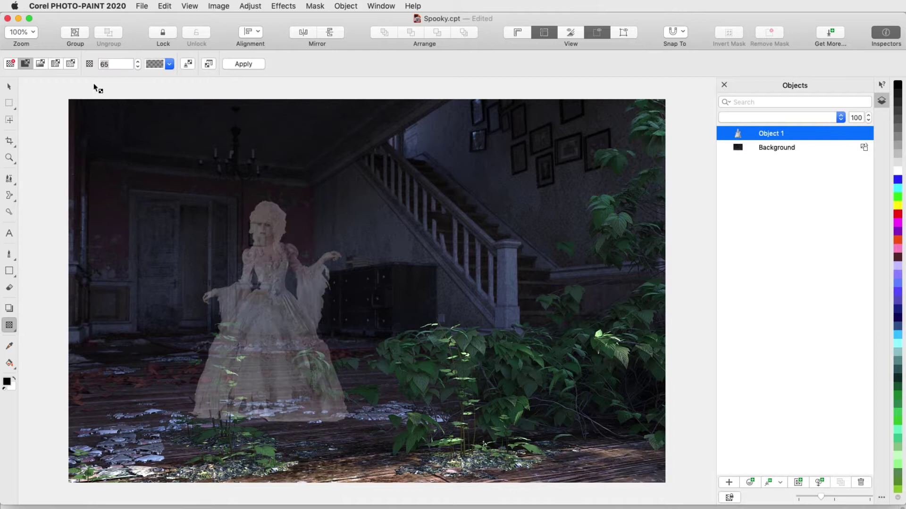
{"action": "left_click", "coordinate": [188, 64]}
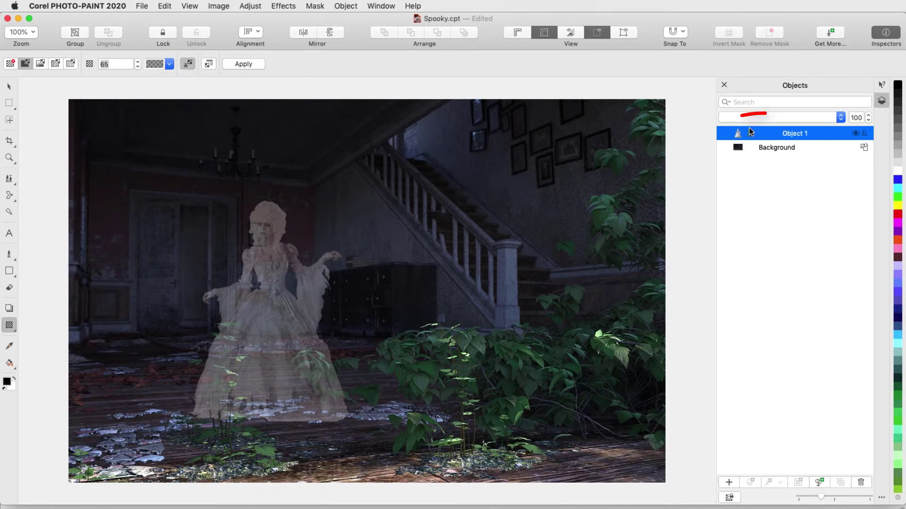
Step: Remove the clip mask from Object 1 so the ghost is opaque again
{"action": "right_click", "coordinate": [793, 136]}
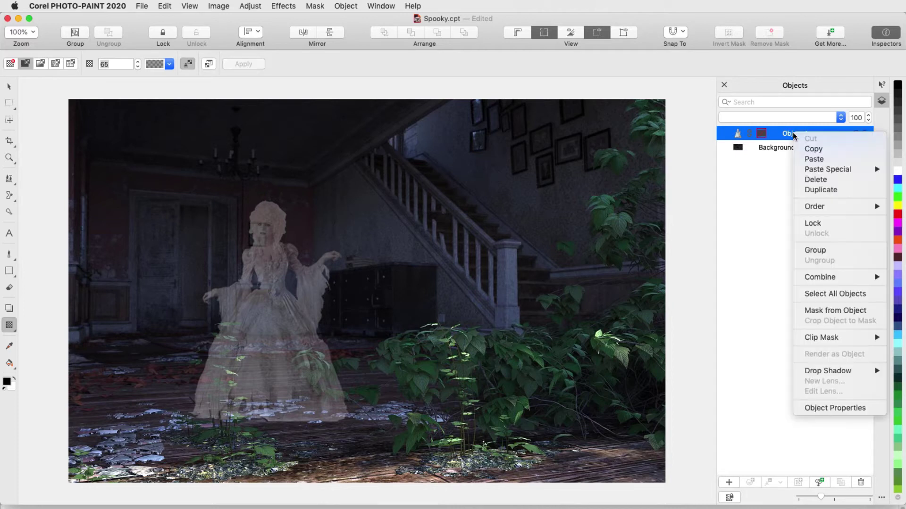
{"action": "mouse_move", "coordinate": [834, 343]}
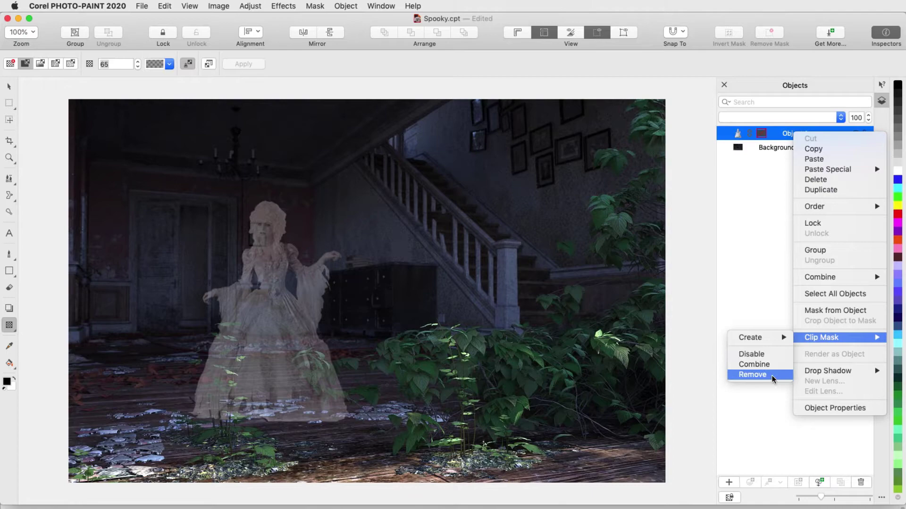
{"action": "left_click", "coordinate": [755, 374]}
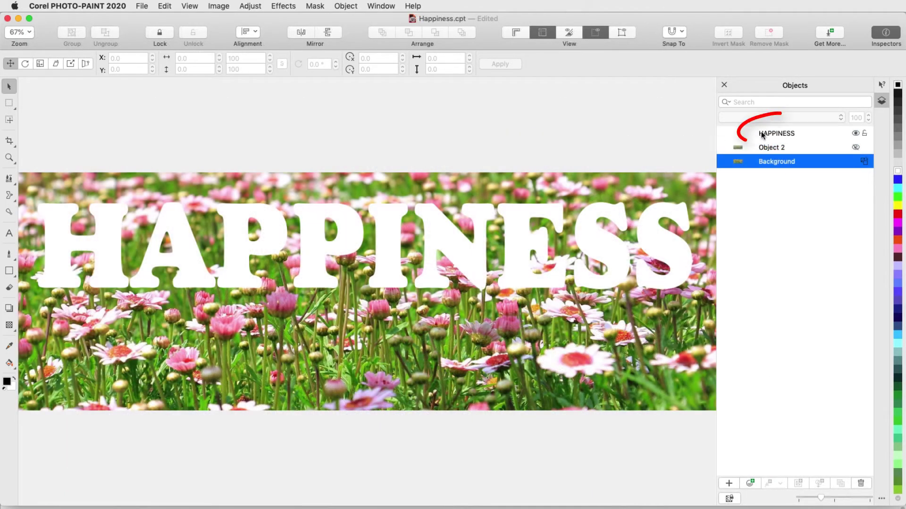
Step: Give the HAPPINESS text a linear transparency fade, adjusting its ends and midpoint
{"action": "left_click", "coordinate": [767, 133]}
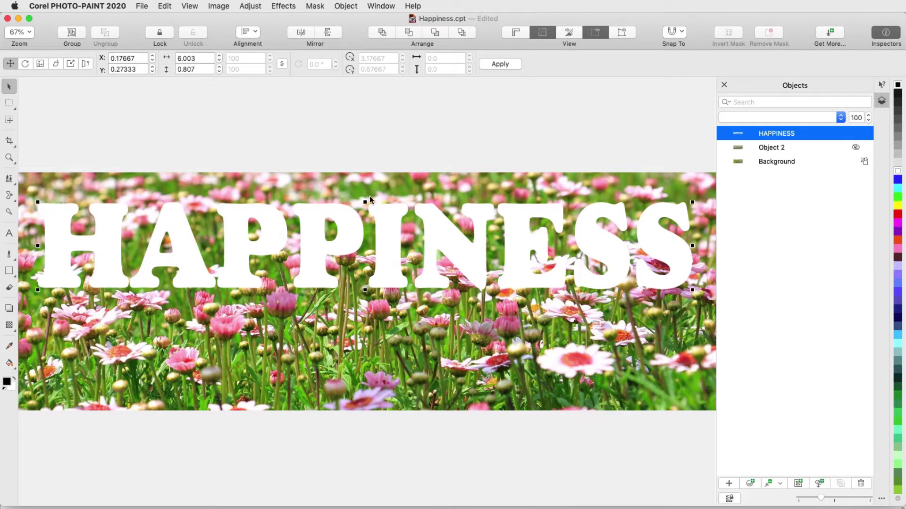
{"action": "left_click", "coordinate": [9, 327]}
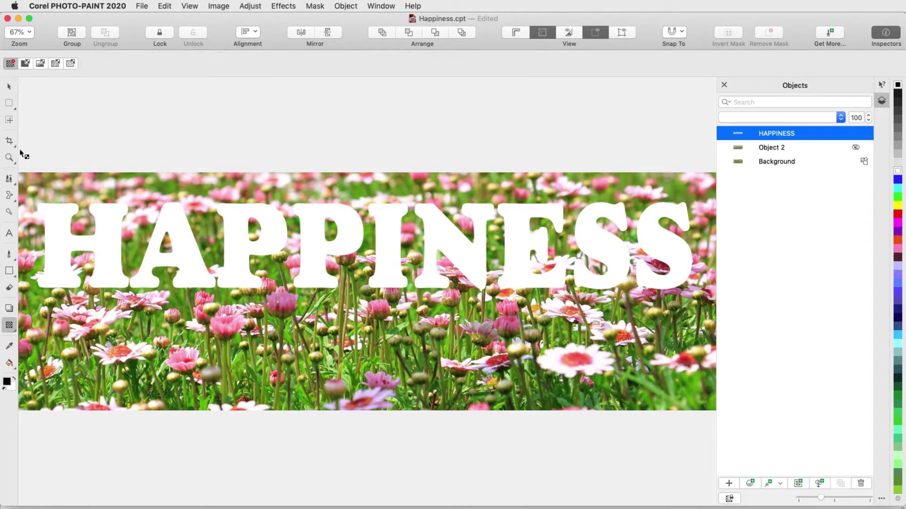
{"action": "left_click", "coordinate": [40, 64]}
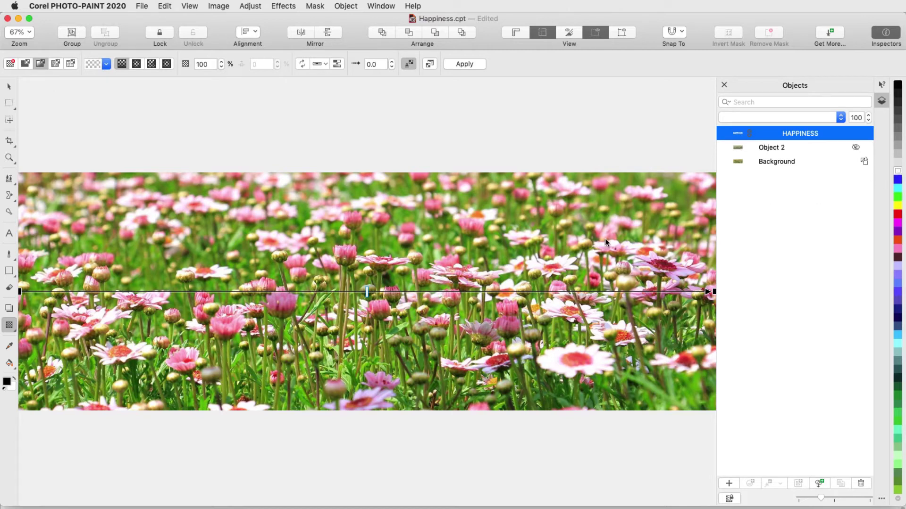
{"action": "left_click_drag", "start_coordinate": [20, 293], "coordinate": [21, 294]}
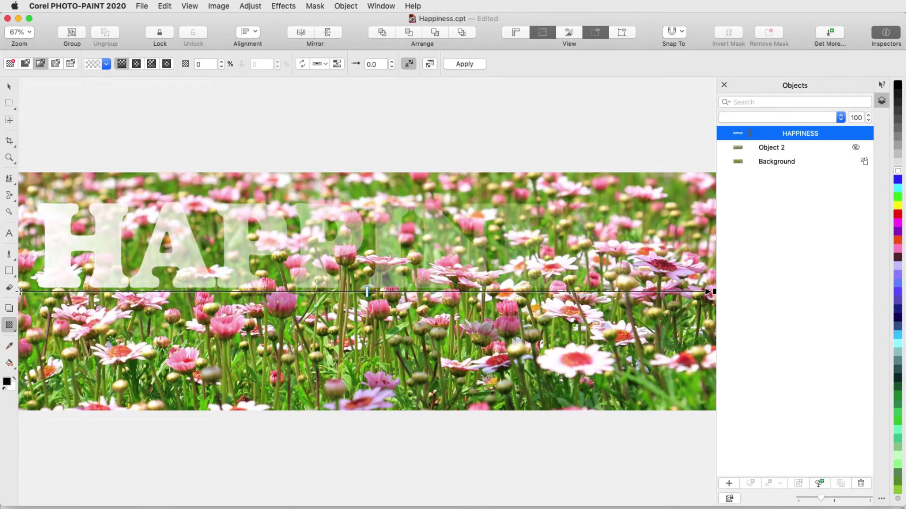
{"action": "left_click_drag", "start_coordinate": [299, 179], "coordinate": [304, 210]}
{"action": "left_click_drag", "start_coordinate": [304, 341], "coordinate": [305, 373]}
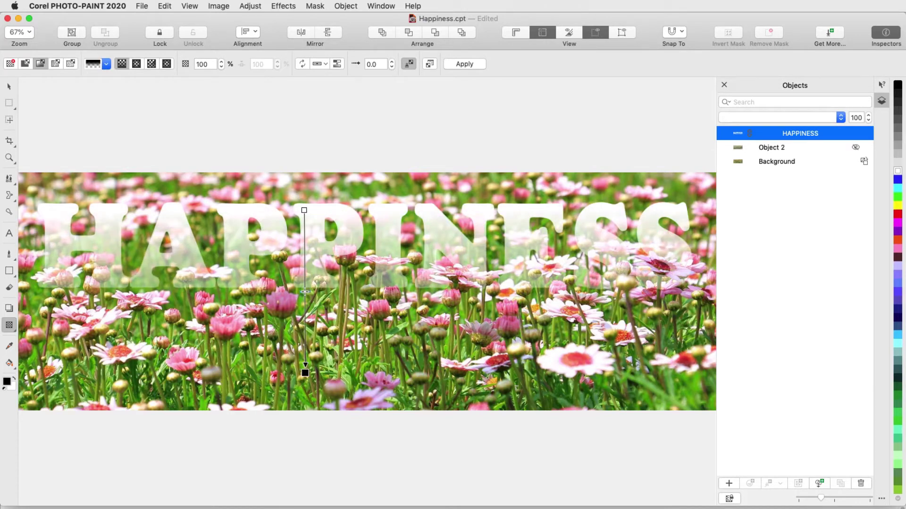
{"action": "left_click_drag", "start_coordinate": [305, 290], "coordinate": [305, 268]}
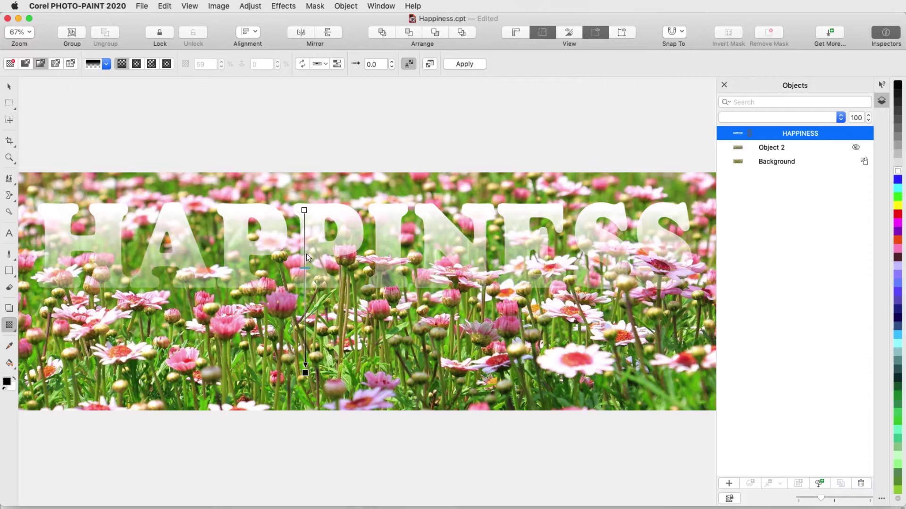
Step: Set the fade's acceleration to 60 and redraw it vertically from above the text
{"action": "left_click", "coordinate": [367, 65]}
{"action": "type", "text": "2"}
{"action": "key", "text": "Return"}
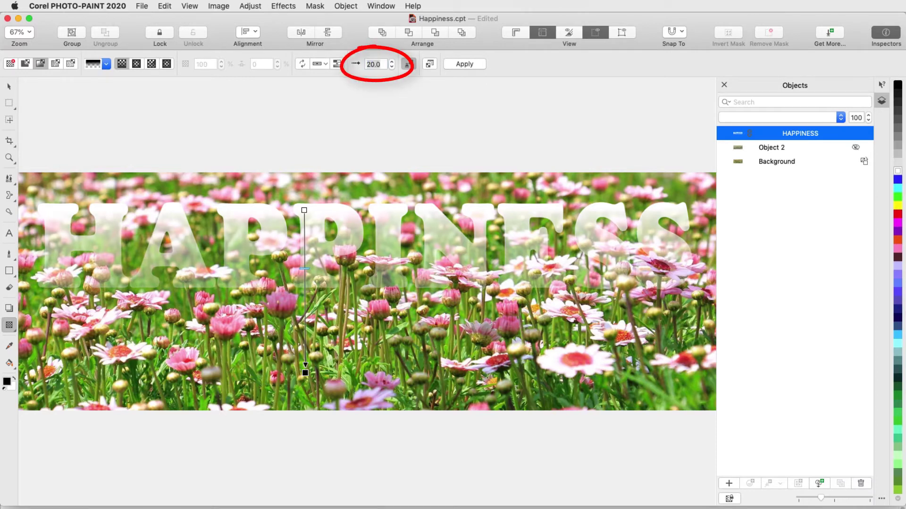
{"action": "type", "text": "6"}
{"action": "key", "text": "Return"}
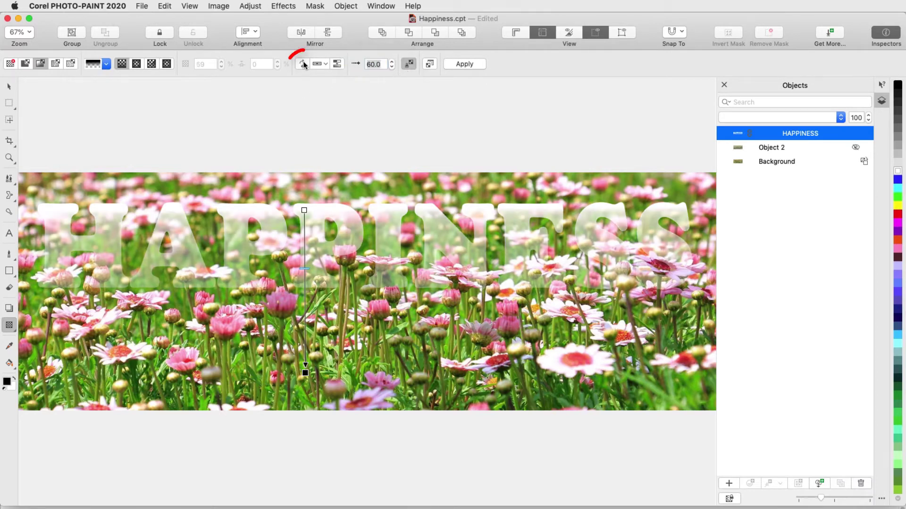
{"action": "left_click_drag", "start_coordinate": [305, 113], "coordinate": [304, 278]}
Step: Try a mirrored, rotated banded fade, then clear the transparency and hide HAPPINESS
{"action": "left_click", "coordinate": [320, 64]}
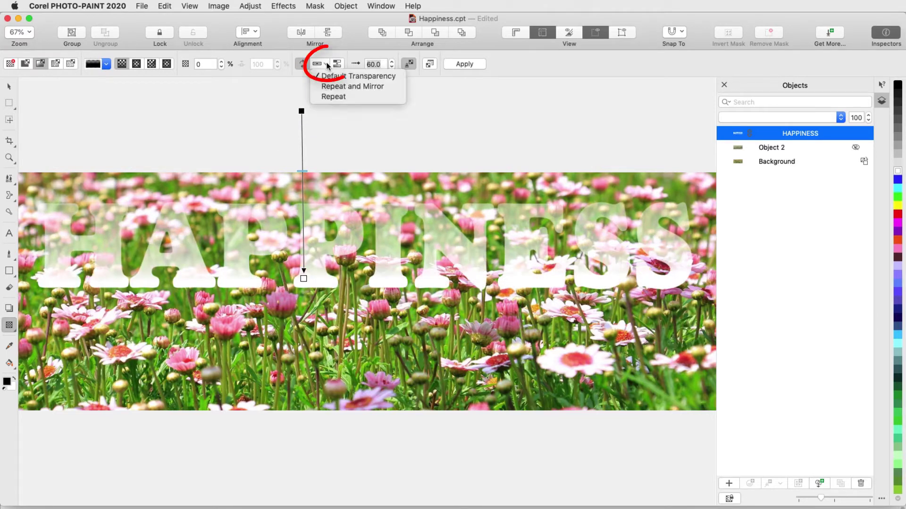
{"action": "left_click", "coordinate": [362, 87]}
{"action": "left_click", "coordinate": [430, 65]}
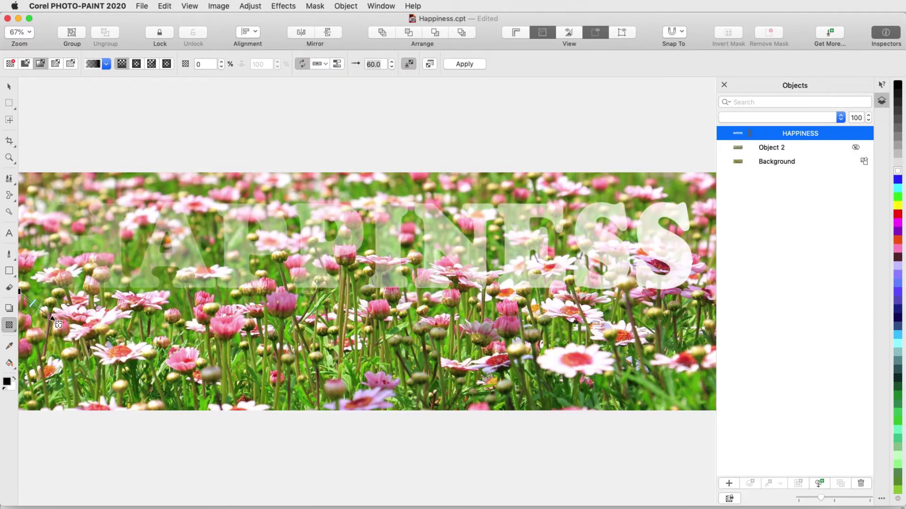
{"action": "left_click", "coordinate": [429, 64]}
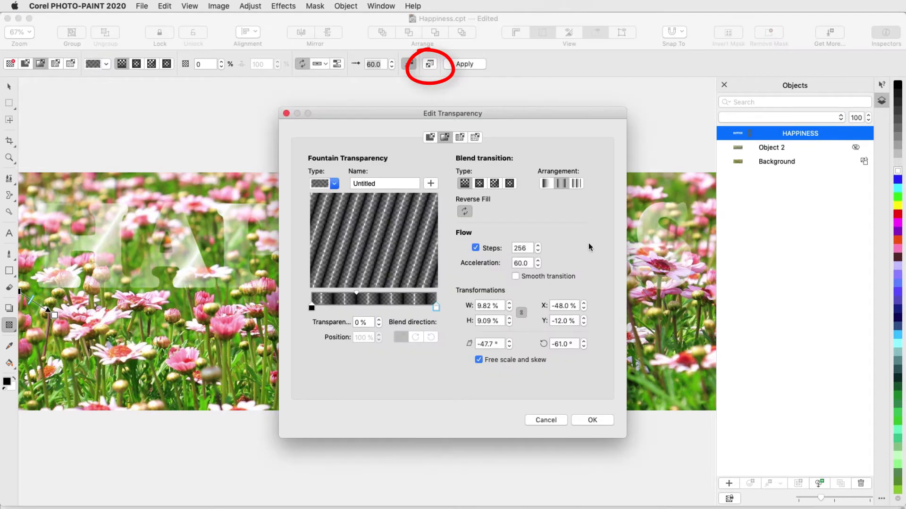
{"action": "left_click", "coordinate": [585, 345]}
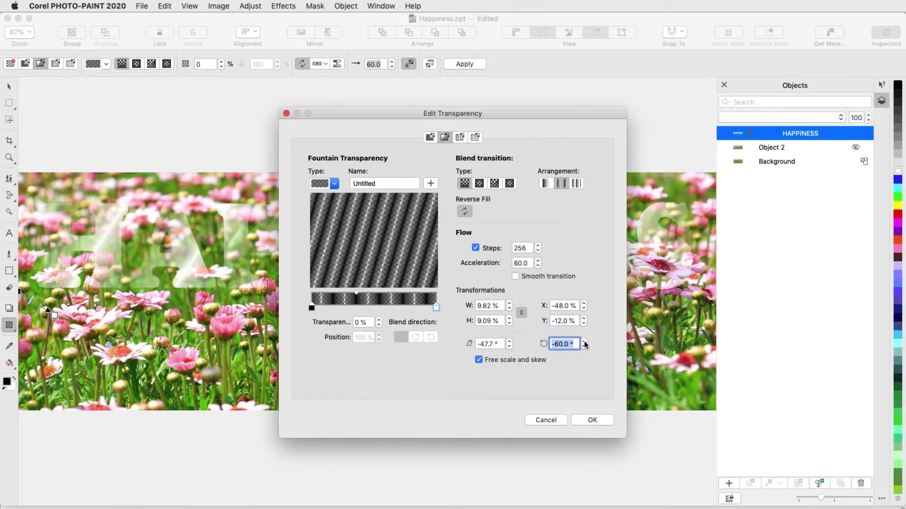
{"action": "left_click", "coordinate": [581, 422]}
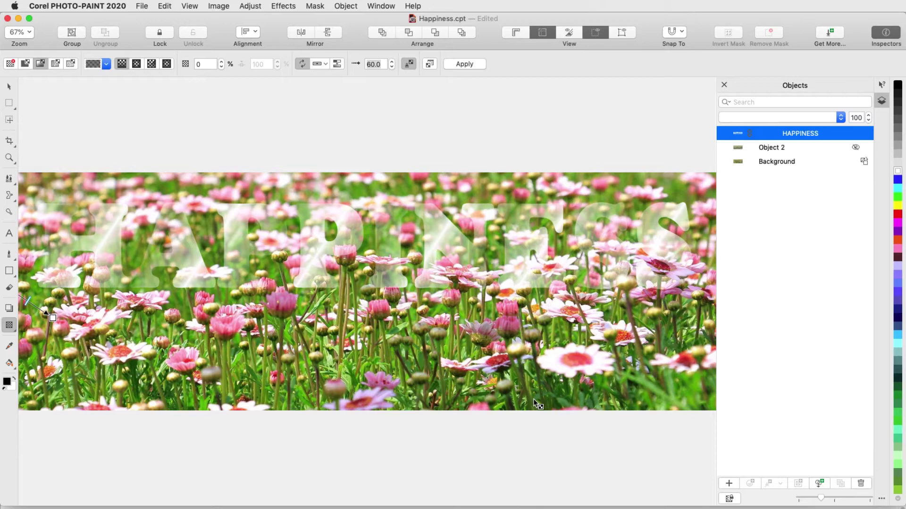
{"action": "left_click", "coordinate": [10, 63]}
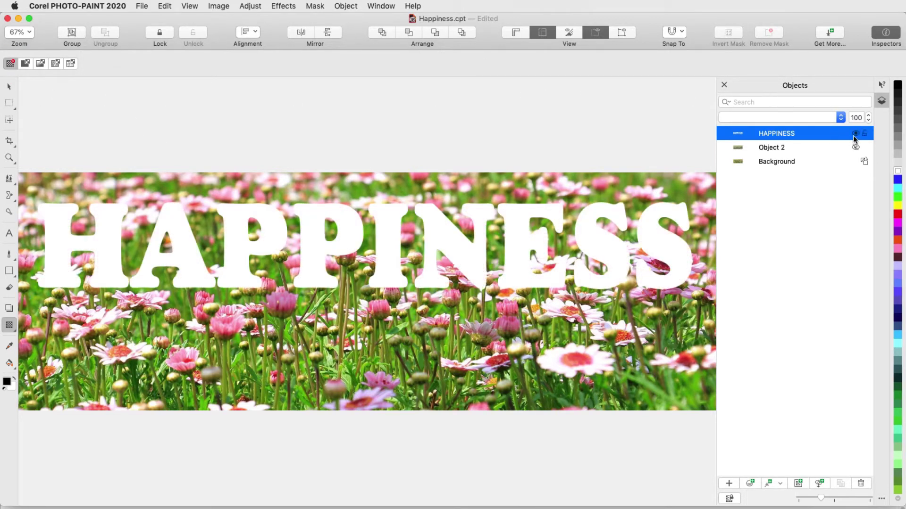
{"action": "left_click", "coordinate": [854, 134]}
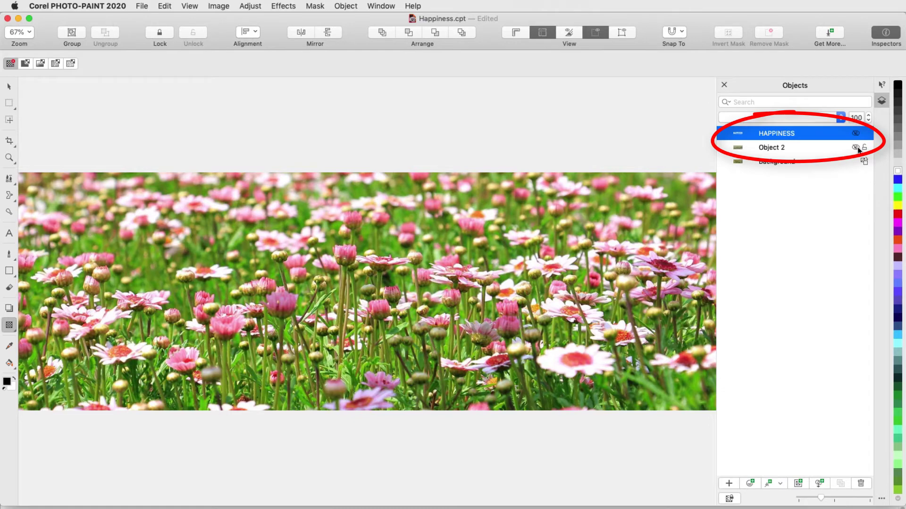
Step: Show Object 2 and give it a flattened, narrowed elliptical transparency
{"action": "left_click", "coordinate": [855, 147]}
{"action": "left_click", "coordinate": [806, 149]}
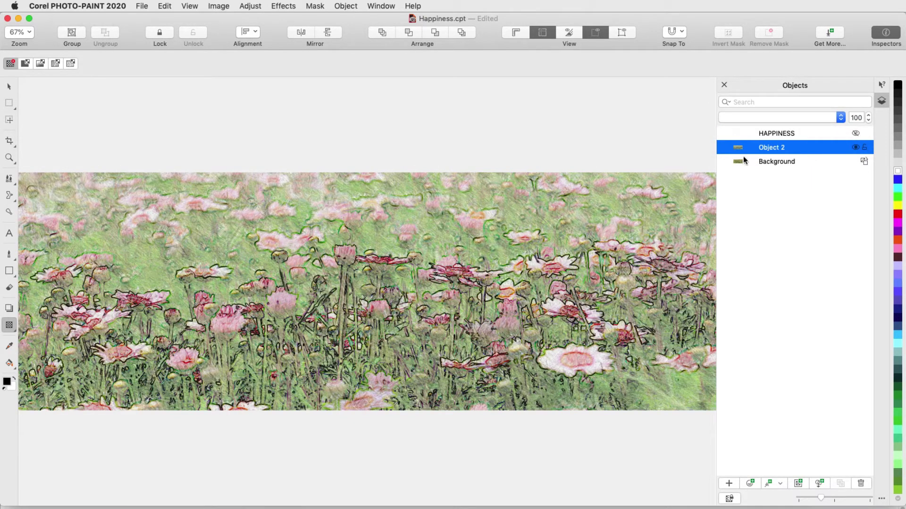
{"action": "left_click", "coordinate": [40, 64]}
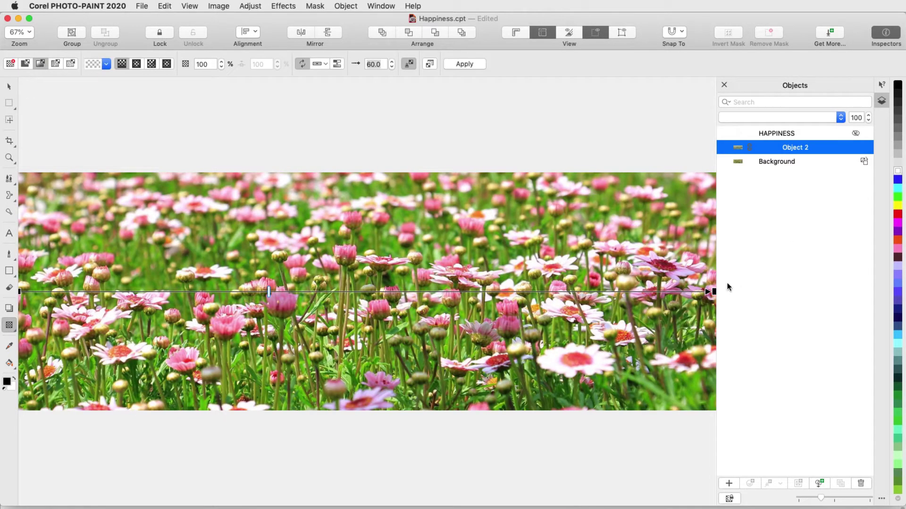
{"action": "left_click", "coordinate": [714, 292]}
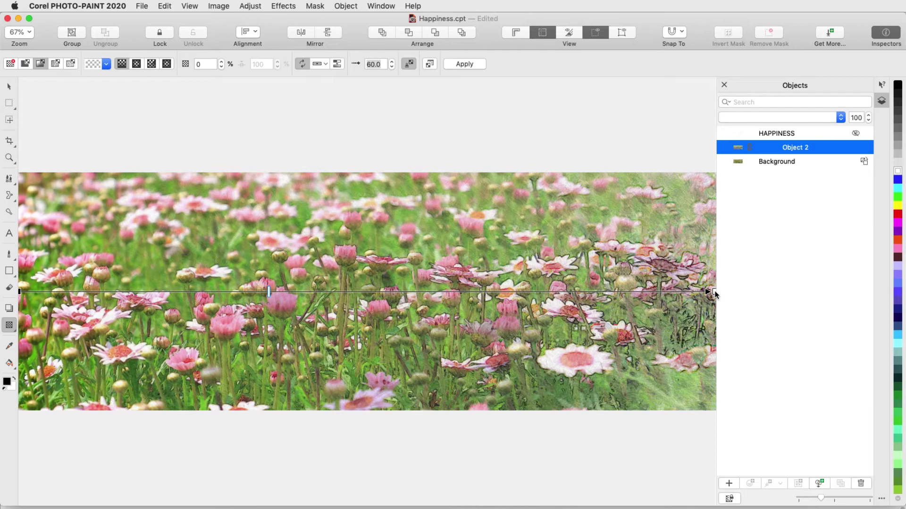
{"action": "left_click", "coordinate": [136, 63]}
{"action": "key", "text": "F3"}
{"action": "left_click_drag", "start_coordinate": [366, 461], "coordinate": [366, 360]}
{"action": "left_click_drag", "start_coordinate": [538, 292], "coordinate": [489, 292]}
{"action": "key", "text": "F4"}
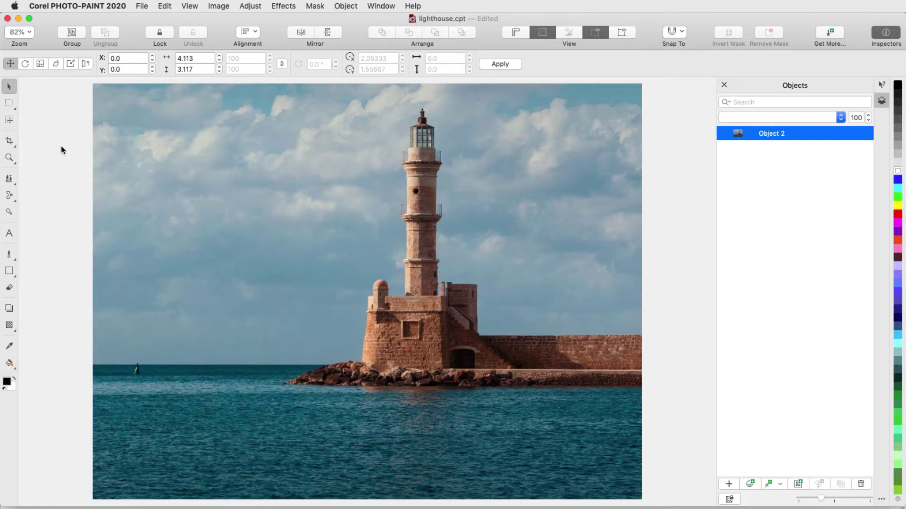
Step: Smart-mask the lighthouse, copy it to a new object, and flip it down onto the water
{"action": "left_click", "coordinate": [14, 112]}
{"action": "mouse_move", "coordinate": [326, 376]}
{"action": "left_mouse_down"}
{"action": "mouse_move", "coordinate": [610, 375]}
{"action": "mouse_move", "coordinate": [575, 352]}
{"action": "mouse_move", "coordinate": [449, 335]}
{"action": "mouse_move", "coordinate": [457, 318]}
{"action": "mouse_move", "coordinate": [391, 354]}
{"action": "mouse_move", "coordinate": [423, 295]}
{"action": "mouse_move", "coordinate": [427, 134]}
{"action": "left_mouse_up"}
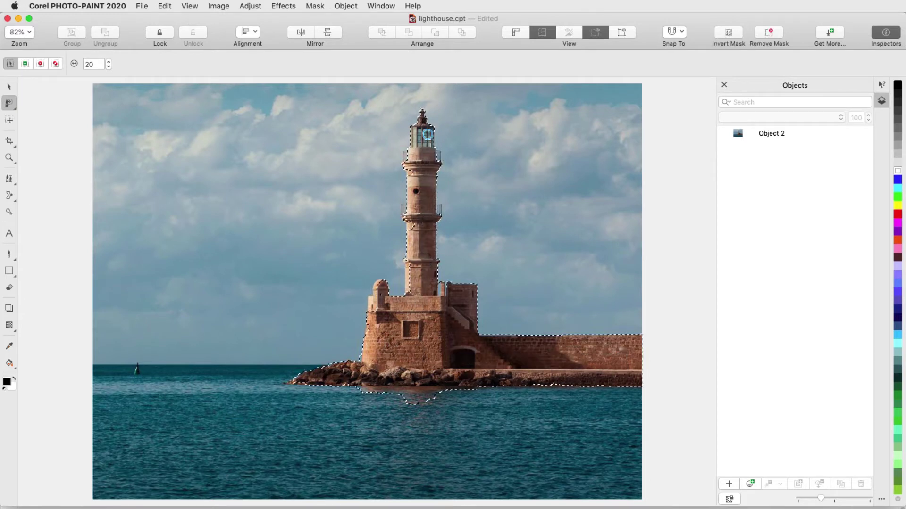
{"action": "left_click", "coordinate": [345, 5]}
{"action": "mouse_move", "coordinate": [386, 19]}
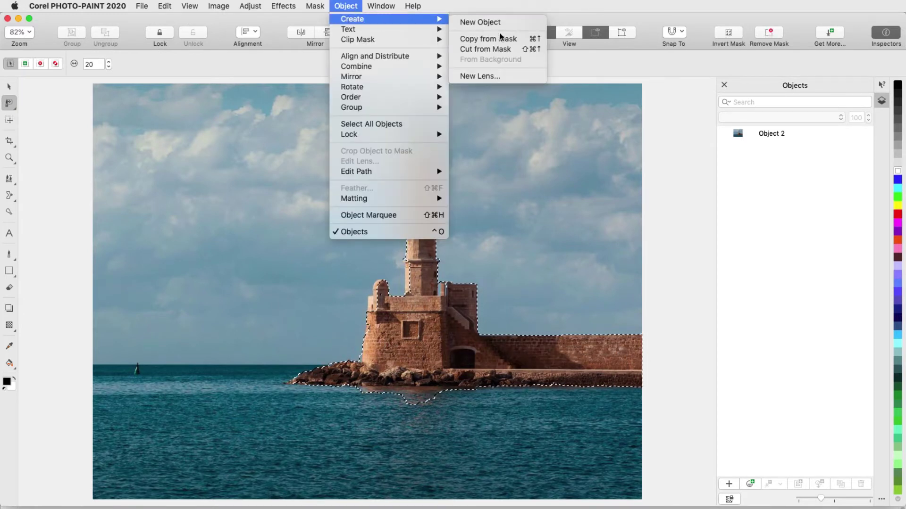
{"action": "left_click", "coordinate": [519, 37]}
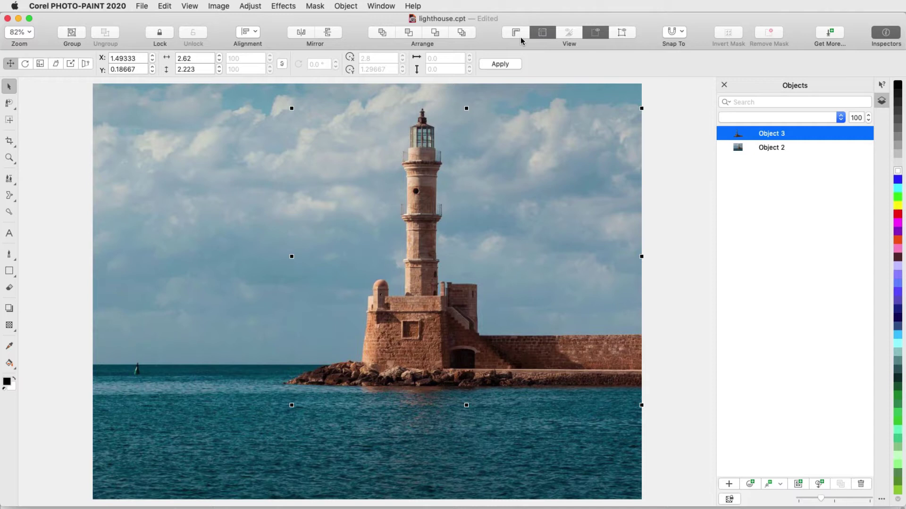
{"action": "left_click_drag", "start_coordinate": [466, 108], "coordinate": [469, 490]}
Step: Give the reflection a vertical linear transparency that fades out toward the bottom
{"action": "left_click", "coordinate": [9, 325]}
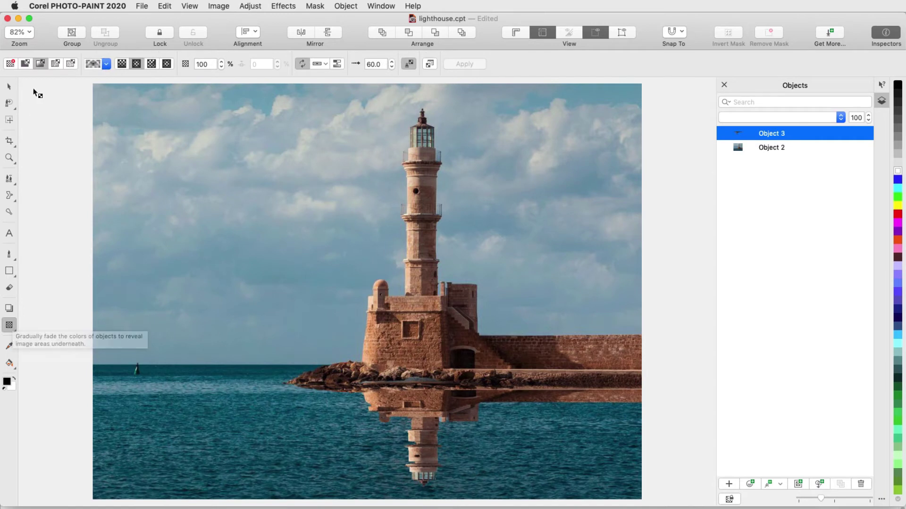
{"action": "left_click", "coordinate": [42, 63]}
{"action": "left_click_drag", "start_coordinate": [641, 289], "coordinate": [424, 371]}
{"action": "left_click_drag", "start_coordinate": [91, 289], "coordinate": [173, 349]}
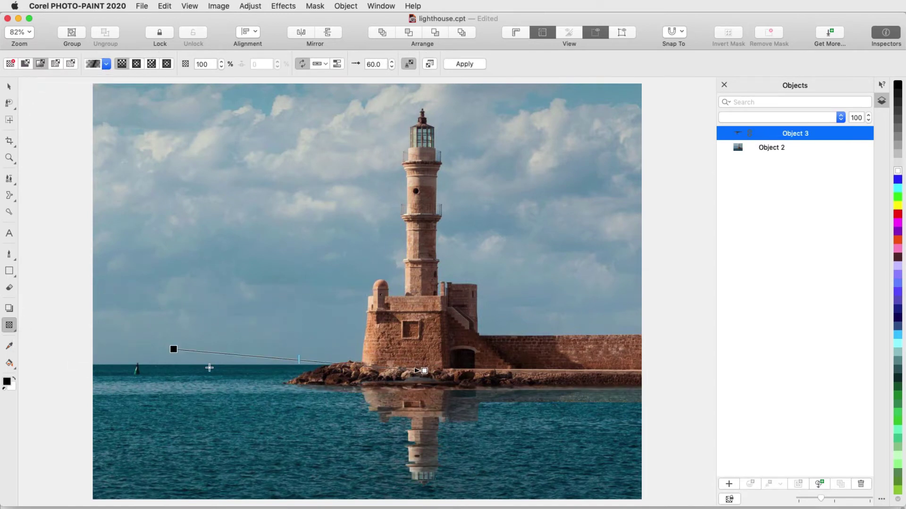
{"action": "left_click_drag", "start_coordinate": [431, 491], "coordinate": [431, 338]}
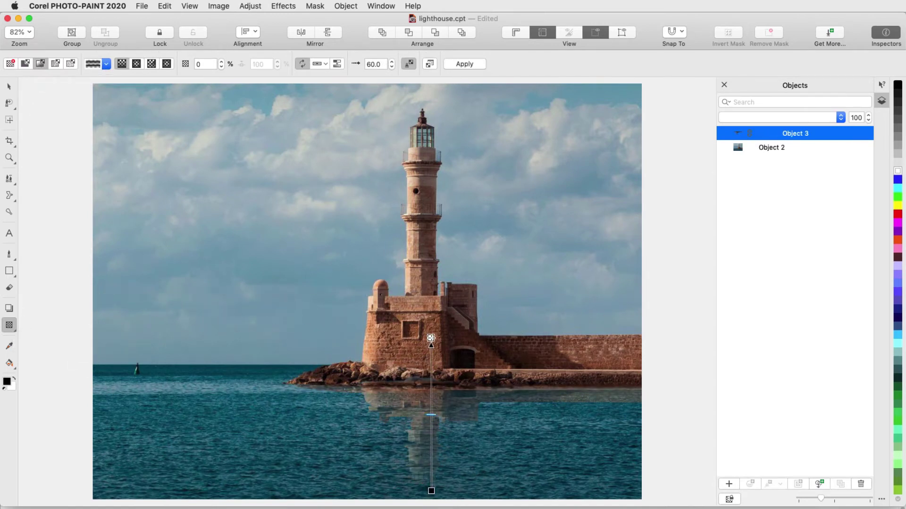
{"action": "key", "text": "space"}
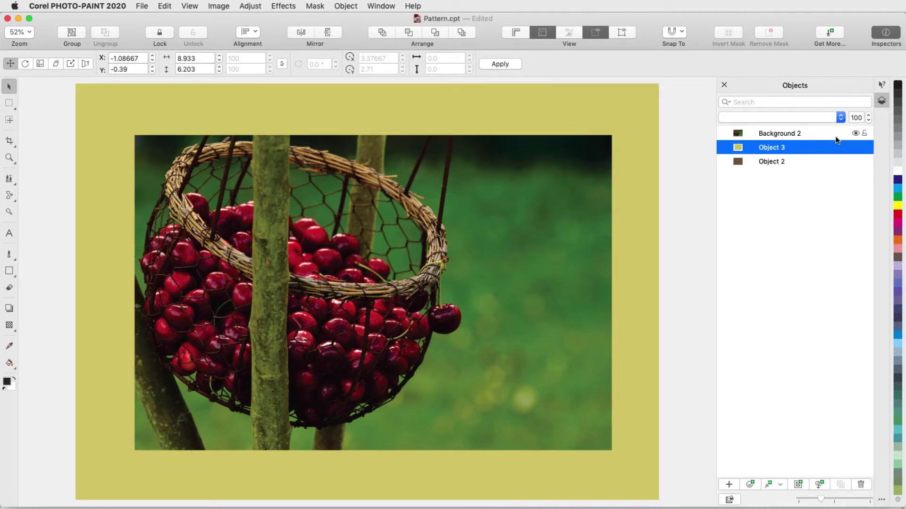
Step: Hide Background 2 and give Object 3 the third Nature bitmap pattern transparency
{"action": "left_click", "coordinate": [855, 132]}
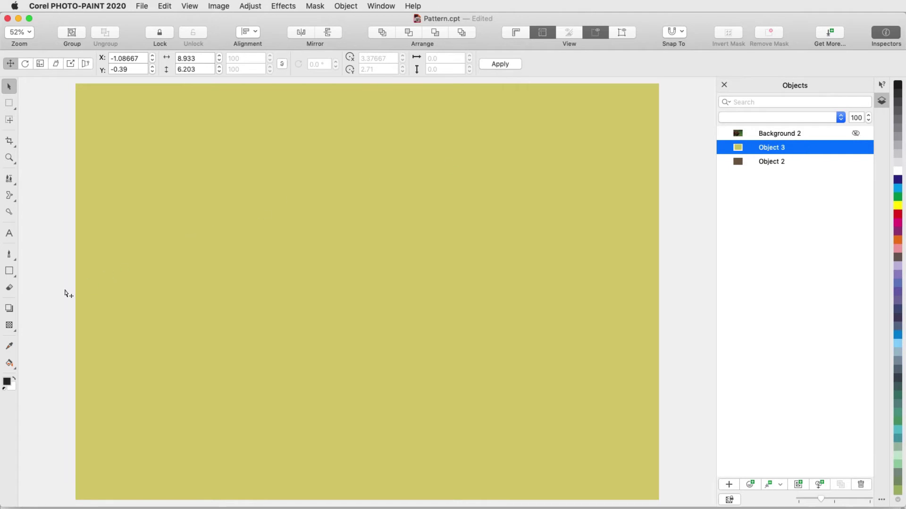
{"action": "left_click", "coordinate": [9, 329]}
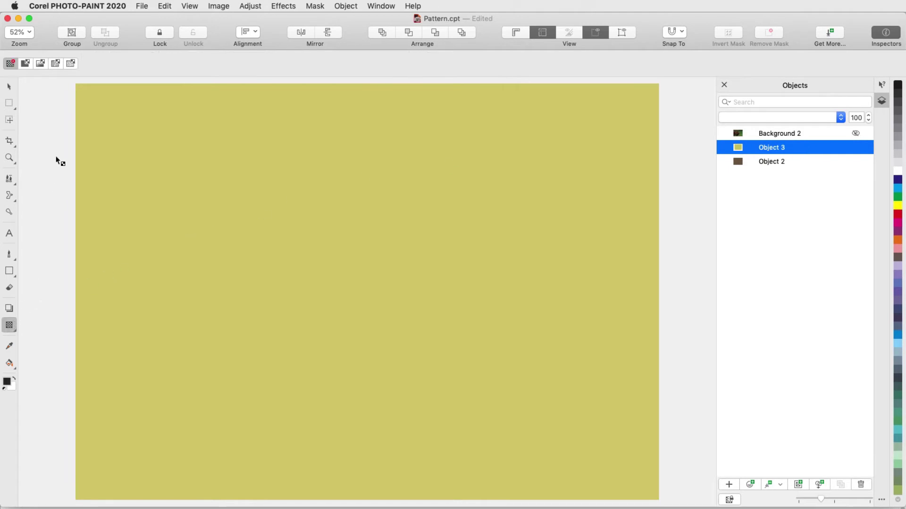
{"action": "left_click", "coordinate": [53, 63]}
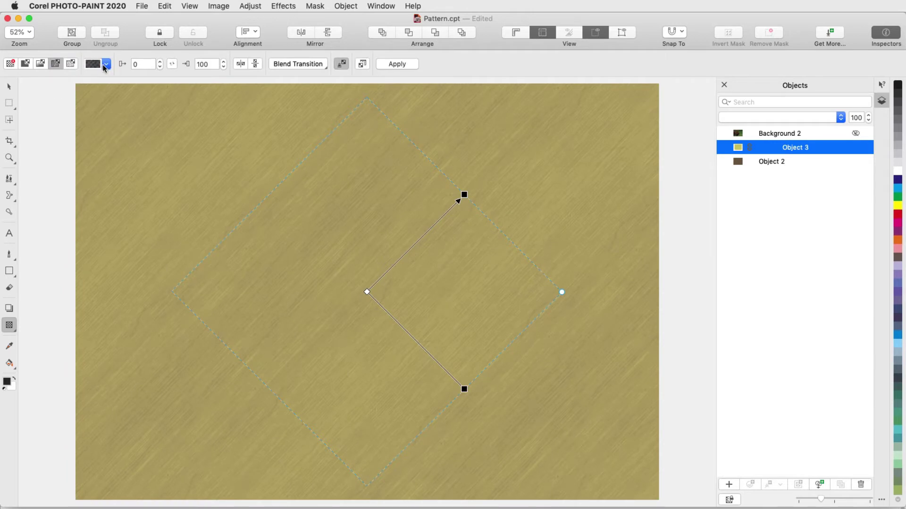
{"action": "left_click", "coordinate": [105, 66]}
{"action": "left_click", "coordinate": [148, 111]}
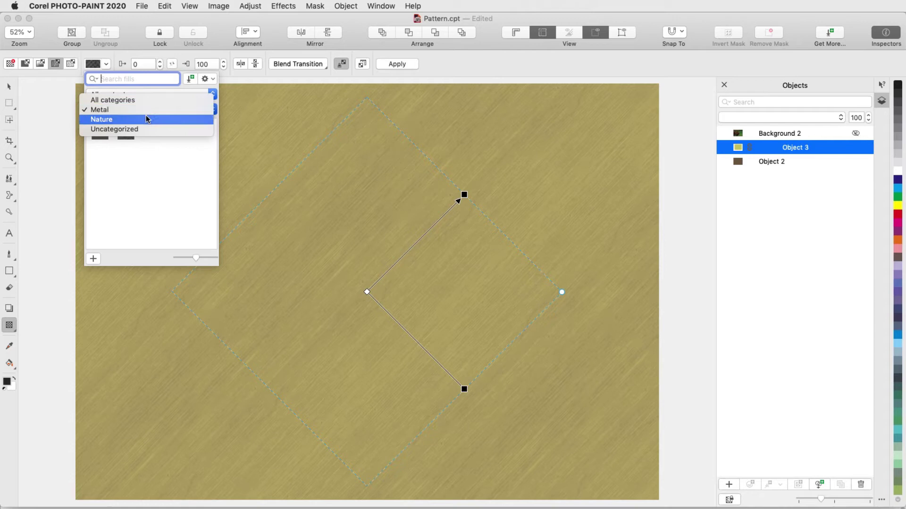
{"action": "left_click", "coordinate": [146, 119]}
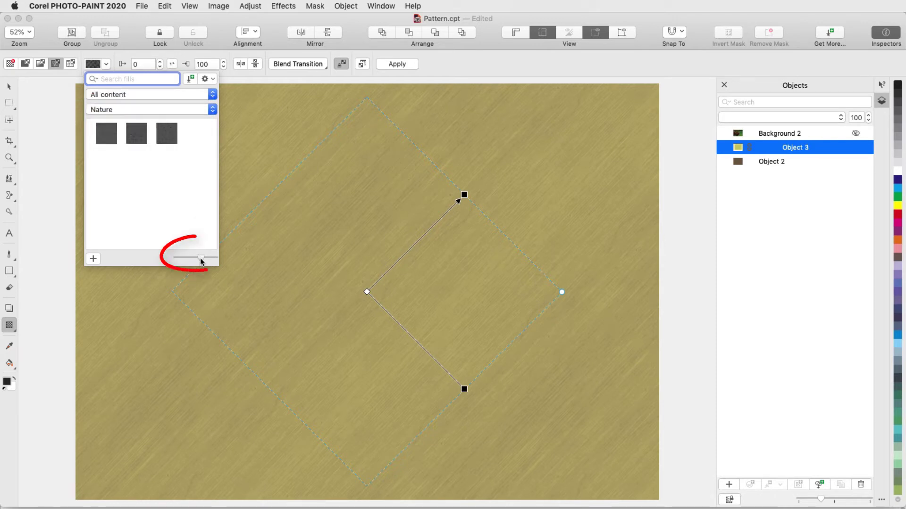
{"action": "left_click_drag", "start_coordinate": [201, 257], "coordinate": [204, 257]}
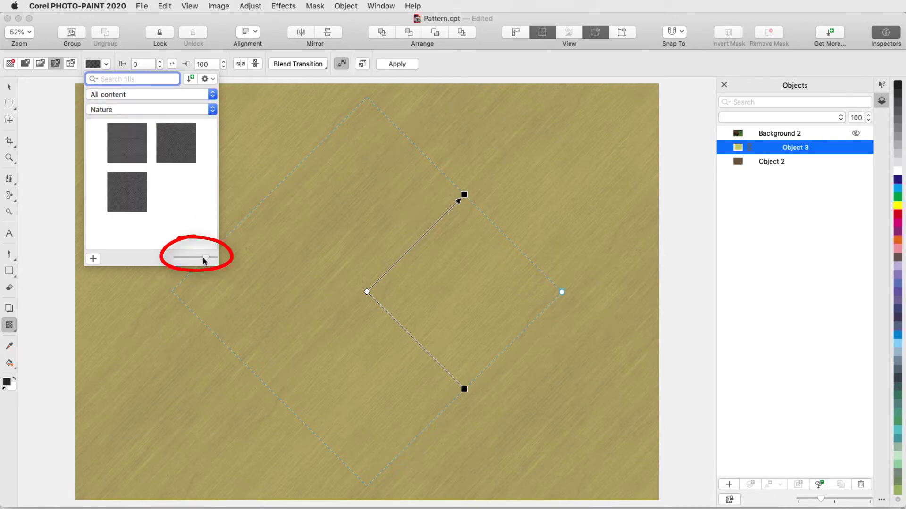
{"action": "left_click", "coordinate": [133, 202]}
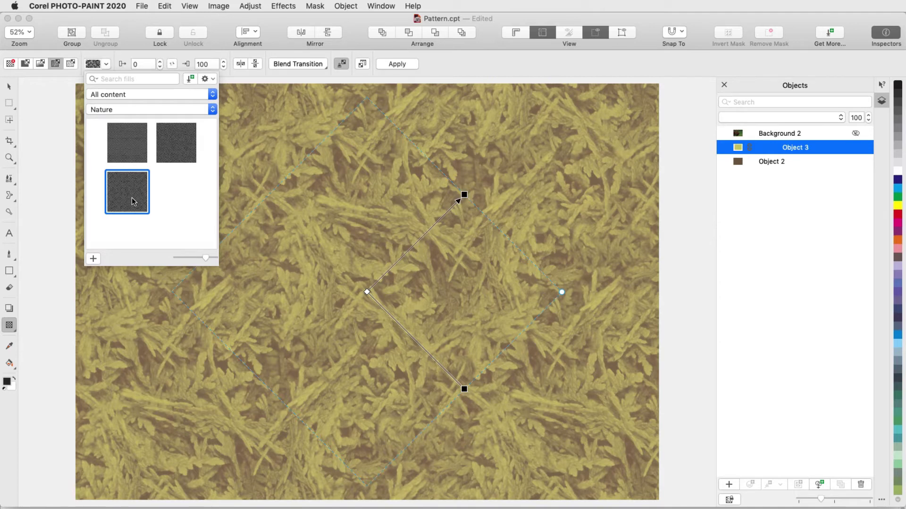
Step: Rotate and scale down the grass pattern tiles on Object 3
{"action": "left_click", "coordinate": [133, 202]}
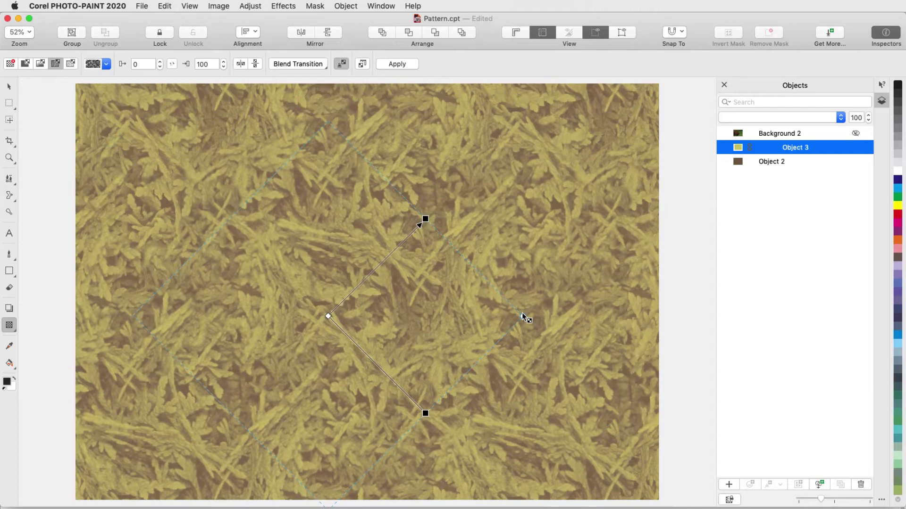
{"action": "left_click_drag", "start_coordinate": [523, 316], "coordinate": [499, 220]}
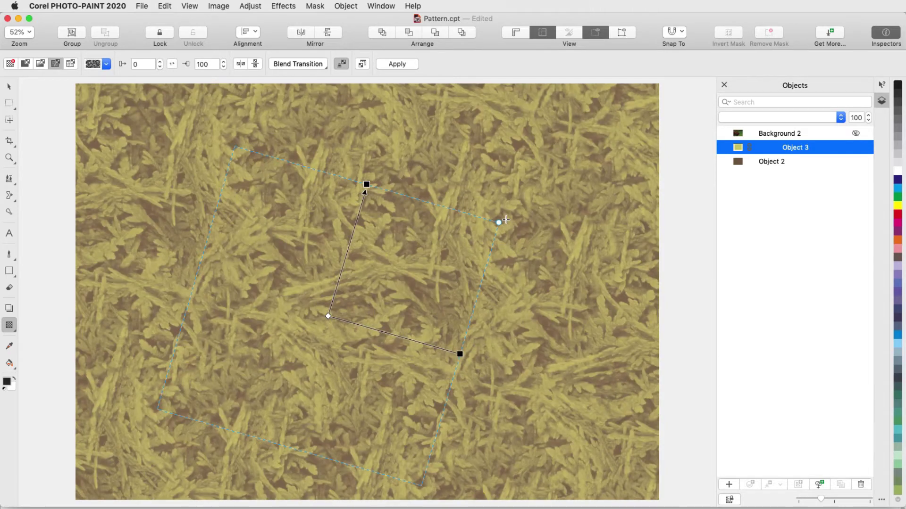
{"action": "left_click_drag", "start_coordinate": [366, 185], "coordinate": [349, 243]}
{"action": "left_click_drag", "start_coordinate": [460, 354], "coordinate": [407, 339]}
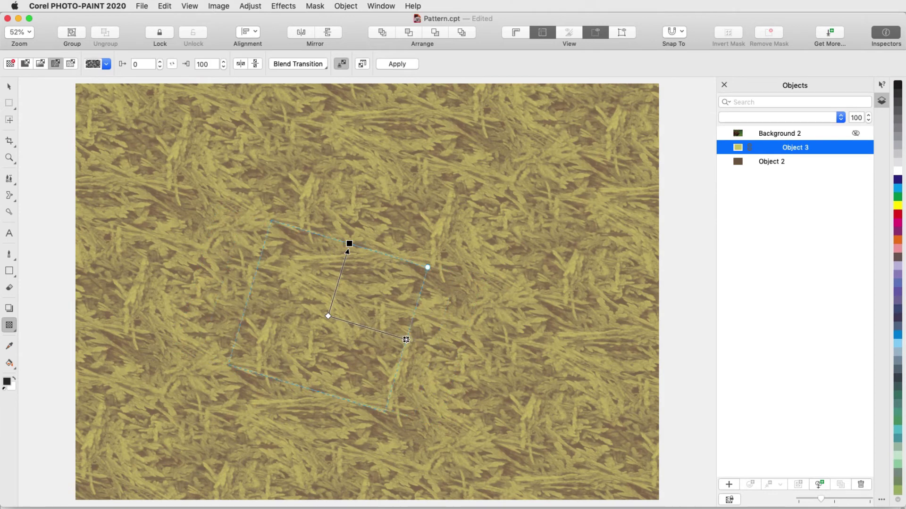
Step: Set the pattern transparency background to 80 and foreground to 20
{"action": "double_click", "coordinate": [204, 65]}
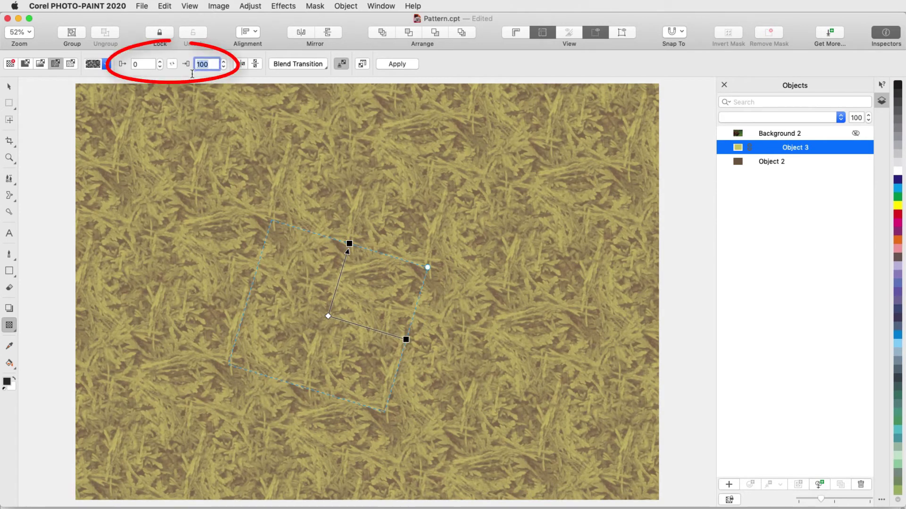
{"action": "type", "text": "80"}
{"action": "key", "text": "Return"}
{"action": "double_click", "coordinate": [142, 65]}
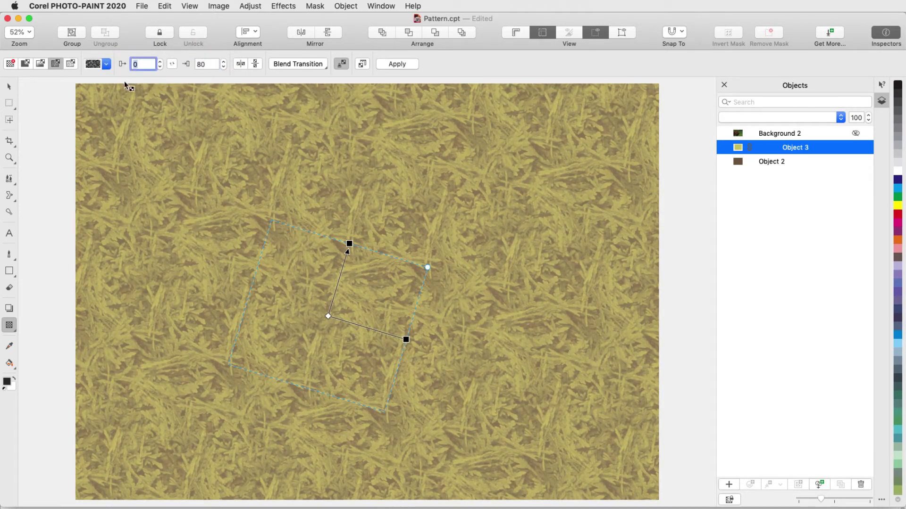
{"action": "type", "text": "20"}
{"action": "key", "text": "Return"}
Step: Change the pattern transparency foreground to 10 in the full transparency settings
{"action": "left_click", "coordinate": [363, 64]}
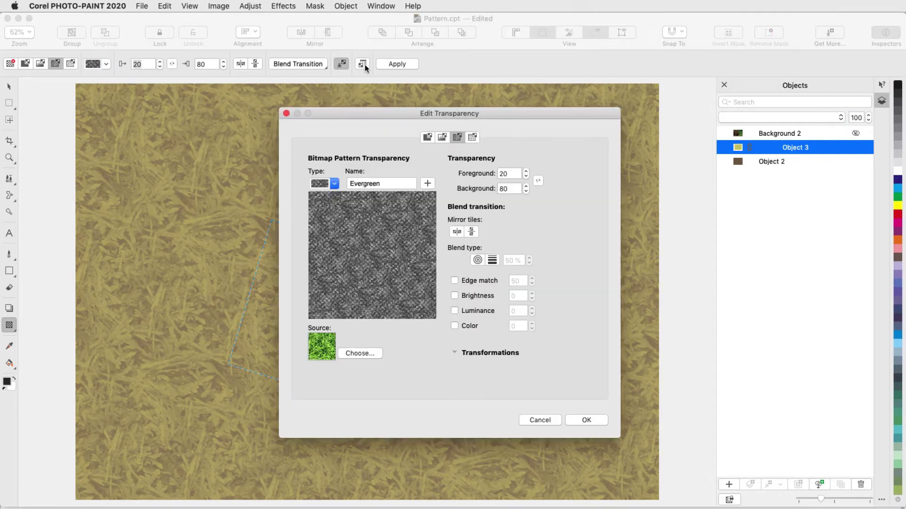
{"action": "double_click", "coordinate": [509, 174]}
{"action": "type", "text": "10"}
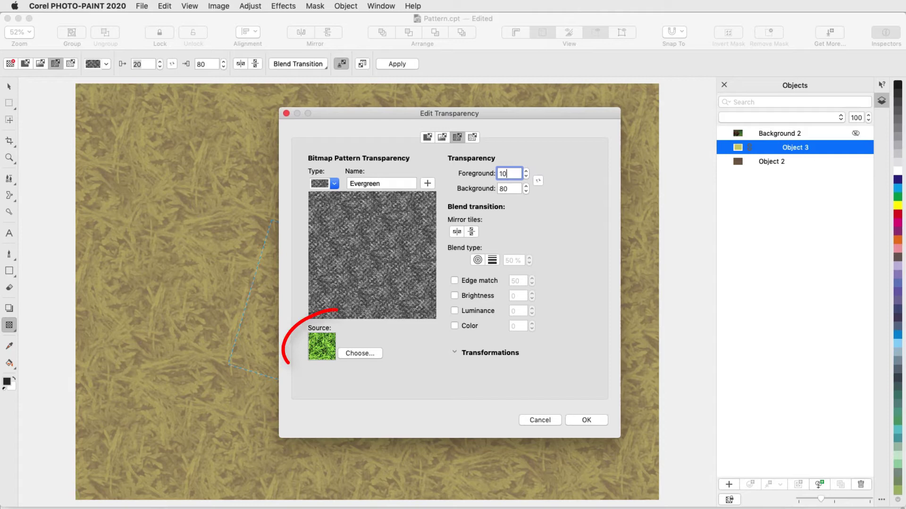
{"action": "left_click", "coordinate": [588, 420]}
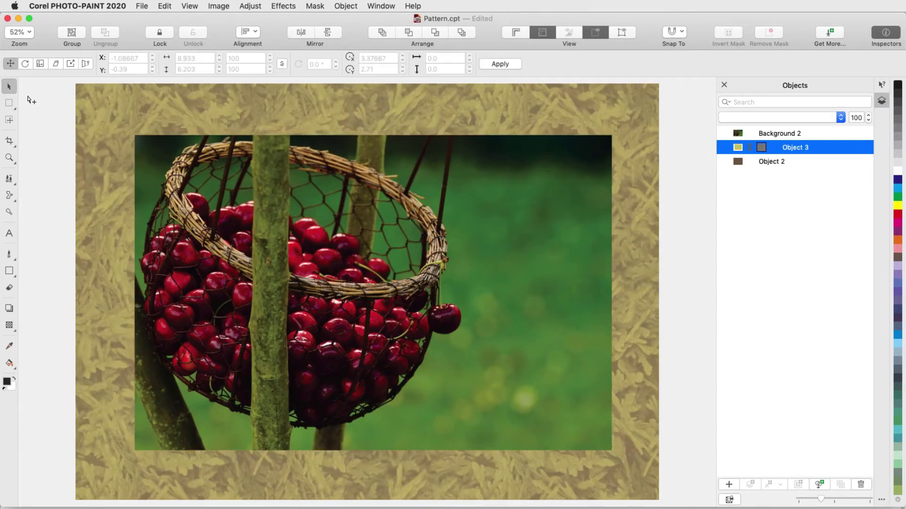
{"action": "left_click", "coordinate": [9, 326]}
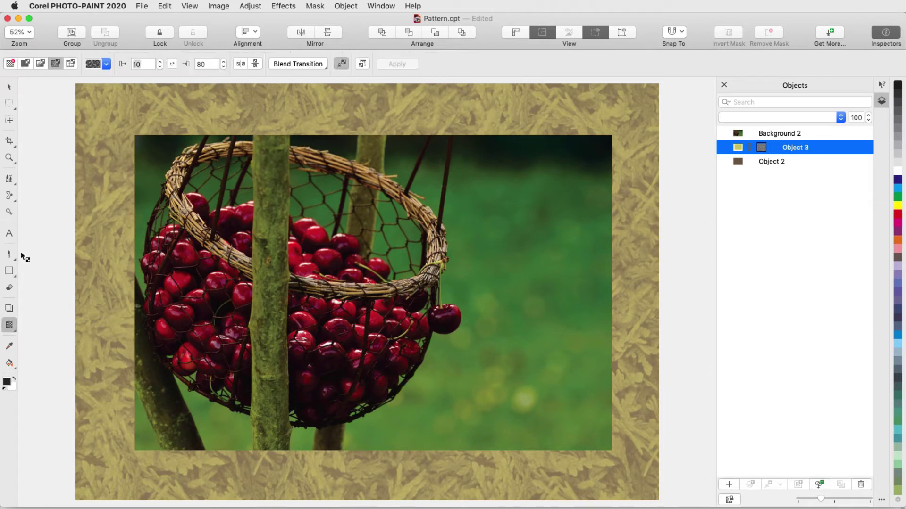
{"action": "left_click", "coordinate": [107, 65]}
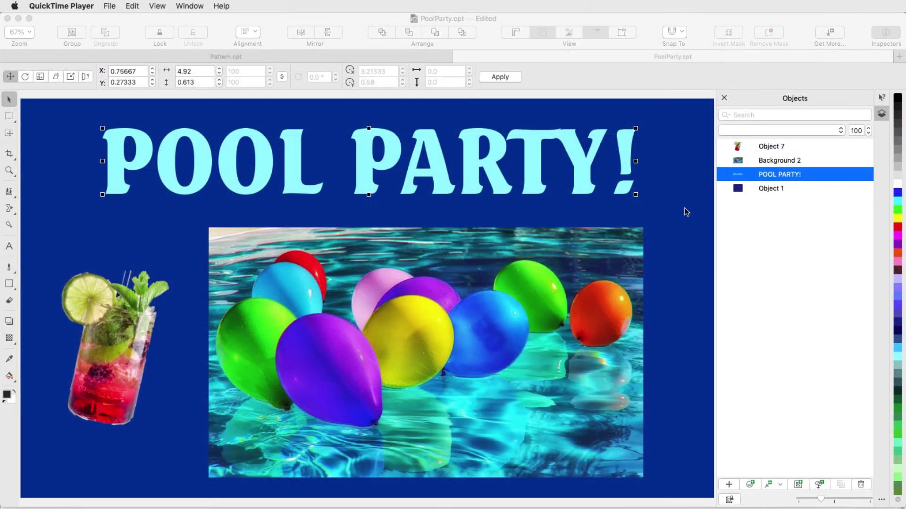
Step: Give the POOL PARTY! title a rippled water texture transparency, rotated and shrunk across it
{"action": "left_click", "coordinate": [768, 177]}
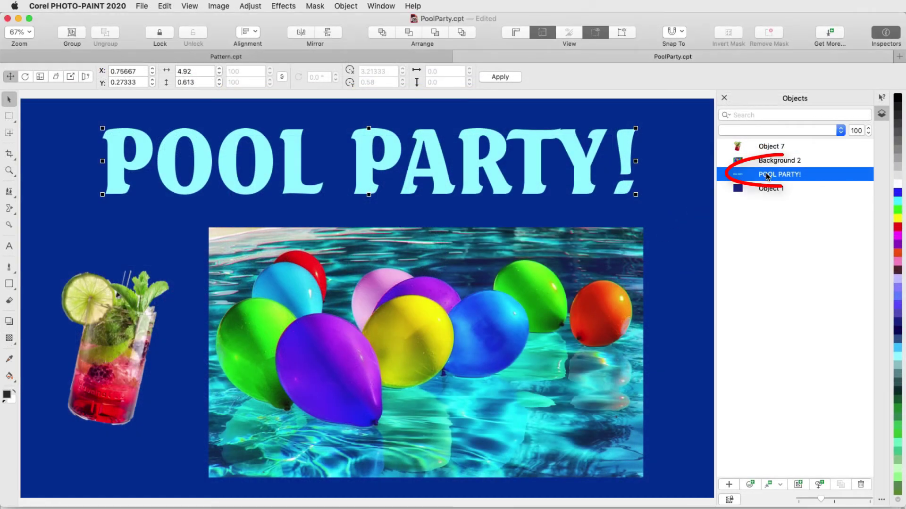
{"action": "left_click", "coordinate": [9, 339]}
{"action": "left_click", "coordinate": [70, 77]}
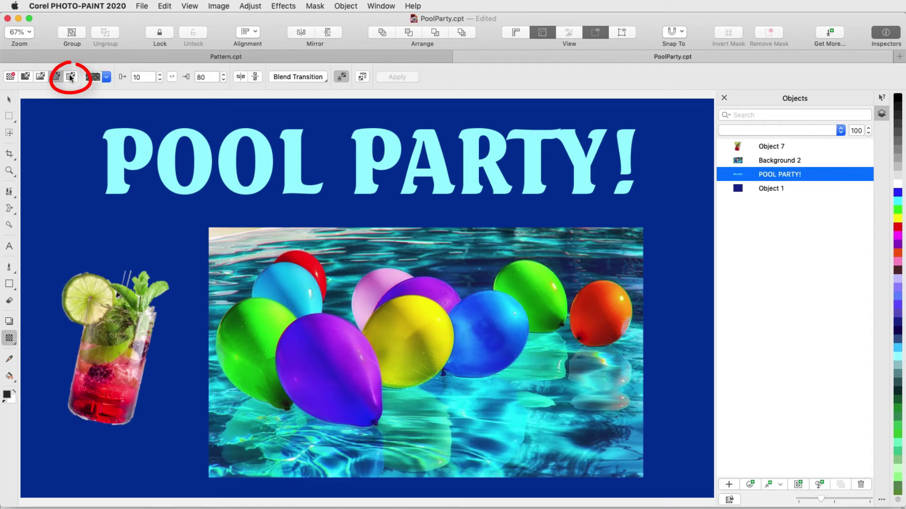
{"action": "left_click", "coordinate": [157, 77]}
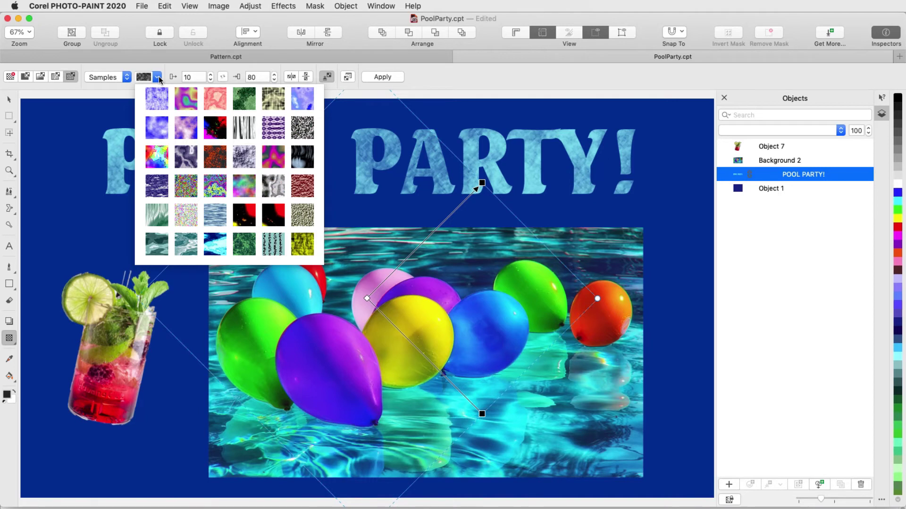
{"action": "left_click", "coordinate": [186, 243]}
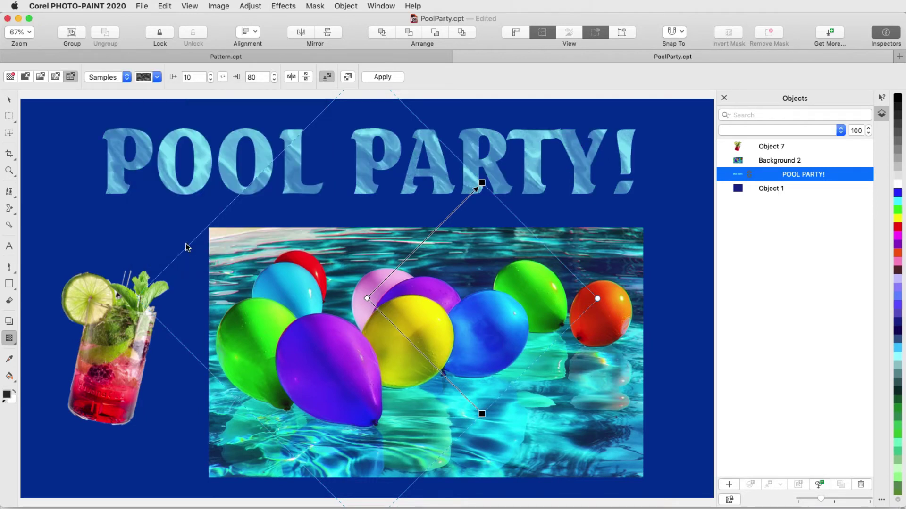
{"action": "left_click_drag", "start_coordinate": [482, 183], "coordinate": [426, 139]}
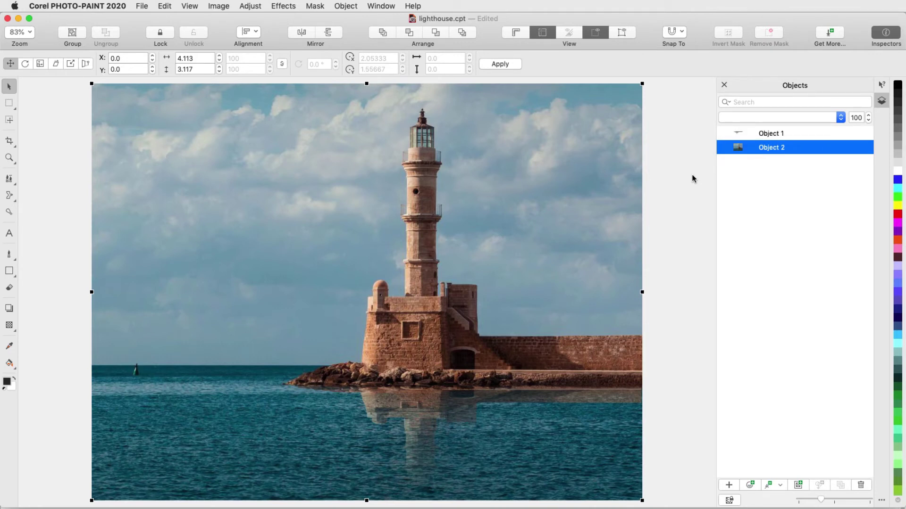
Step: Mask the sky with a rectangle and set Color Transparency tolerance to 8
{"action": "left_click", "coordinate": [10, 103]}
{"action": "left_click_drag", "start_coordinate": [82, 81], "coordinate": [669, 366]}
{"action": "left_click", "coordinate": [15, 334]}
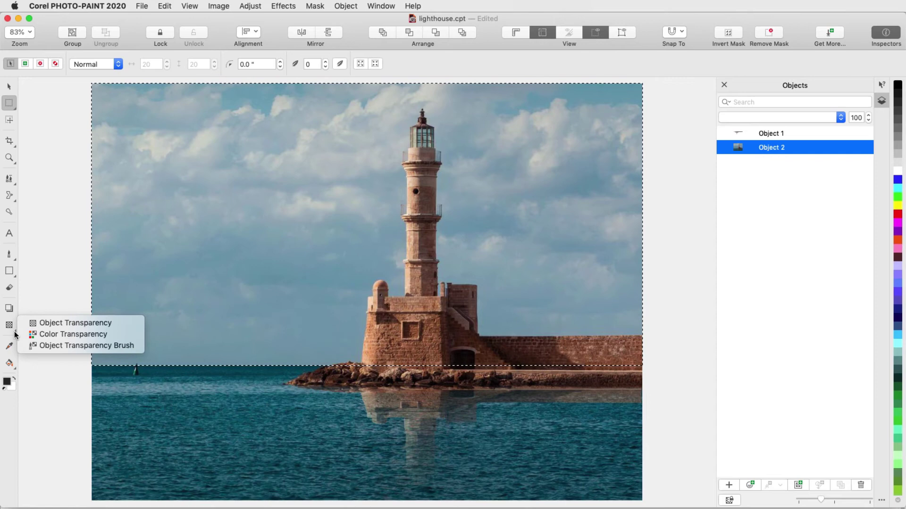
{"action": "left_click", "coordinate": [77, 335]}
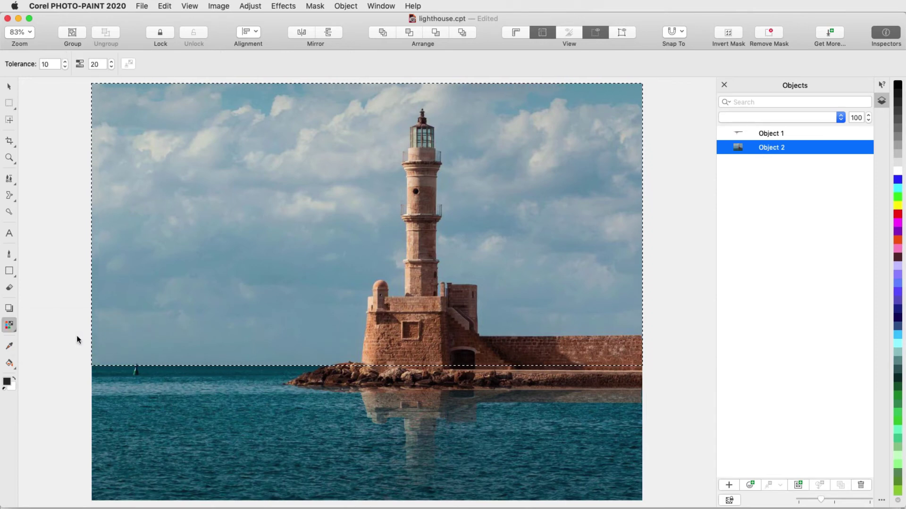
{"action": "left_click", "coordinate": [65, 66]}
{"action": "left_click", "coordinate": [65, 66]}
Step: Make the blue sky and cloud tones transparent, then remove the mask
{"action": "left_click", "coordinate": [127, 123]}
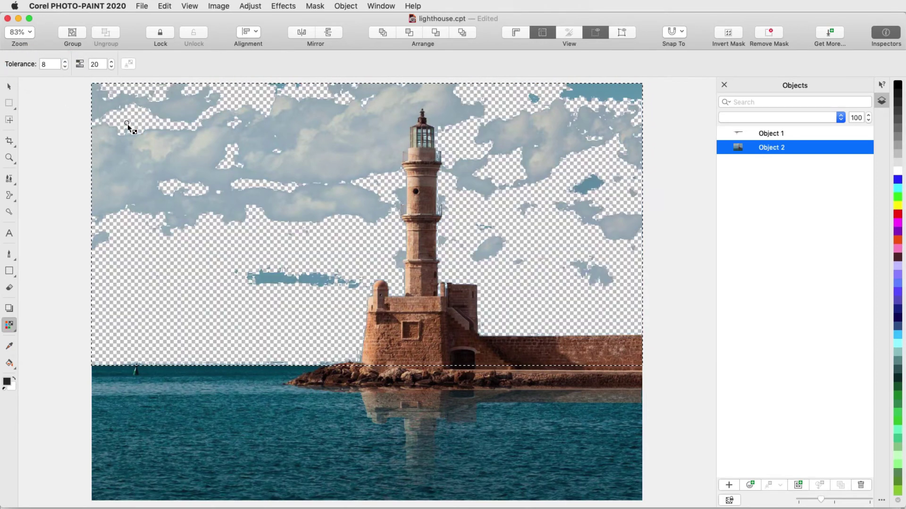
{"action": "left_click", "coordinate": [274, 198]}
{"action": "left_click", "coordinate": [272, 275]}
{"action": "left_click", "coordinate": [302, 205]}
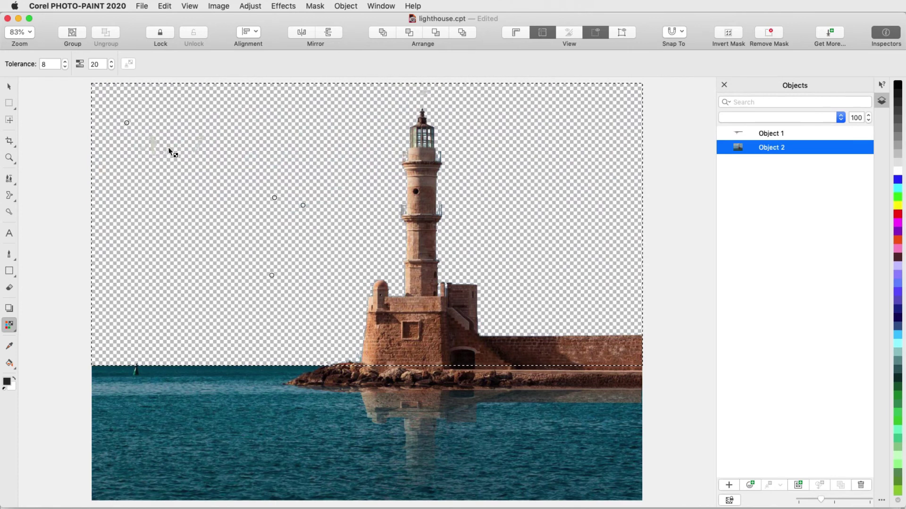
{"action": "left_click", "coordinate": [154, 141]}
{"action": "left_click", "coordinate": [315, 6]}
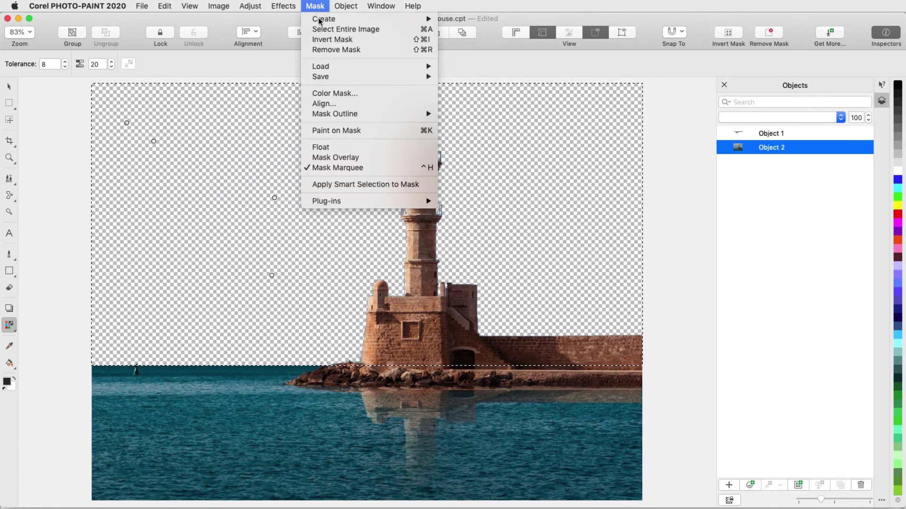
{"action": "left_click", "coordinate": [333, 49]}
Step: Place the sunset photo, stretch it over the canvas, and move it beneath the lighthouse layers
{"action": "key", "text": "space"}
{"action": "left_click", "coordinate": [142, 6]}
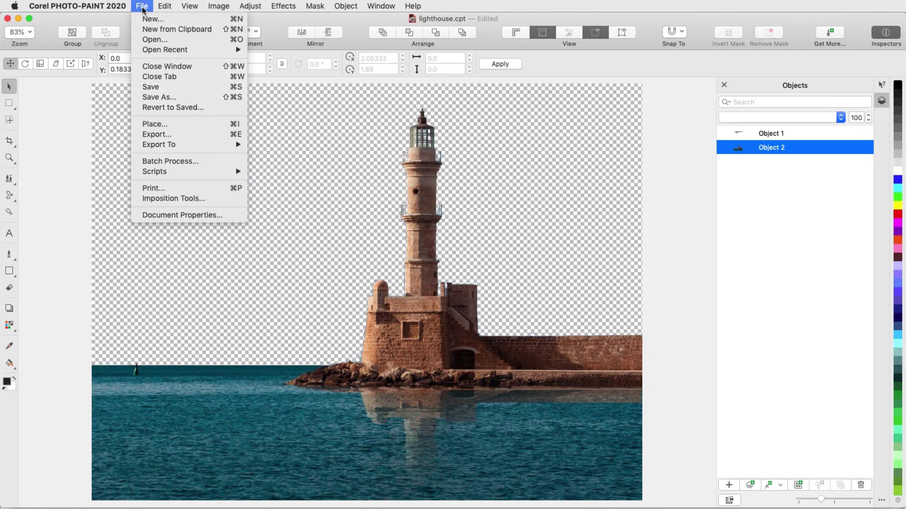
{"action": "left_click", "coordinate": [147, 125]}
{"action": "left_click", "coordinate": [653, 314]}
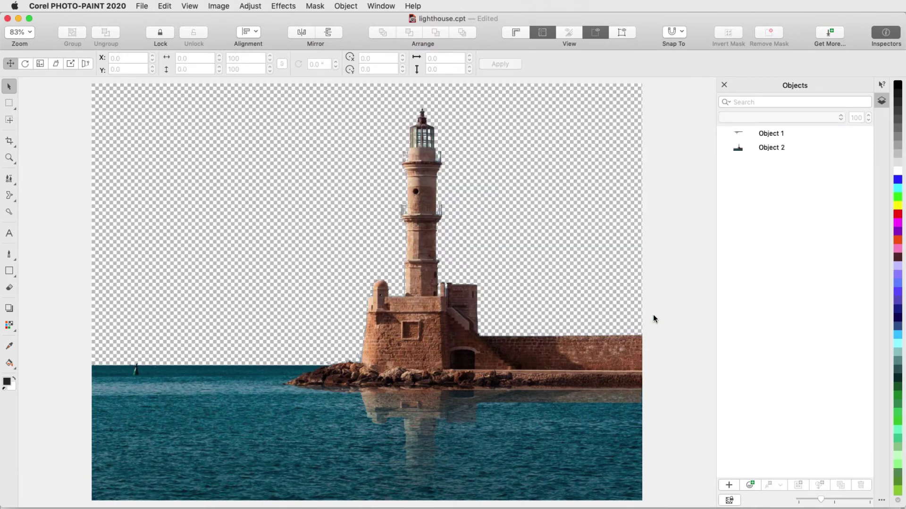
{"action": "left_click_drag", "start_coordinate": [642, 491], "coordinate": [77, 116]}
{"action": "left_click_drag", "start_coordinate": [322, 270], "coordinate": [324, 226]}
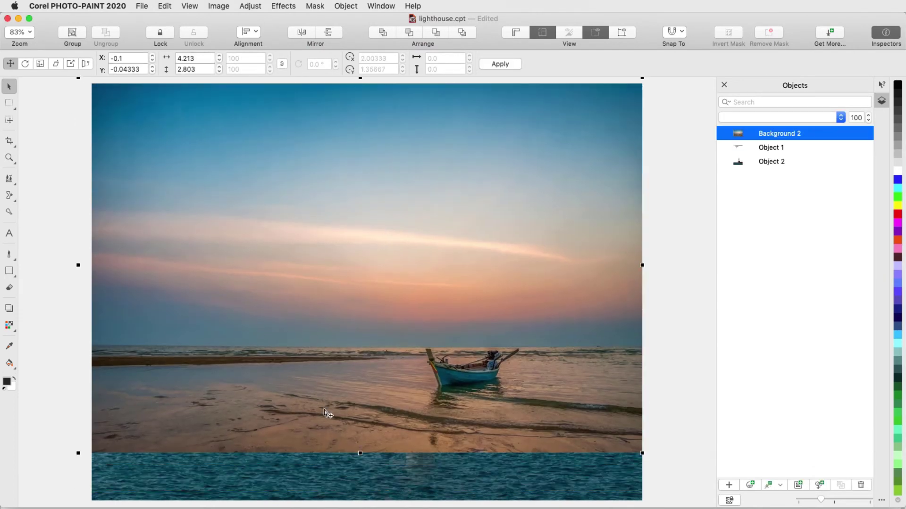
{"action": "left_click_drag", "start_coordinate": [364, 453], "coordinate": [364, 499]}
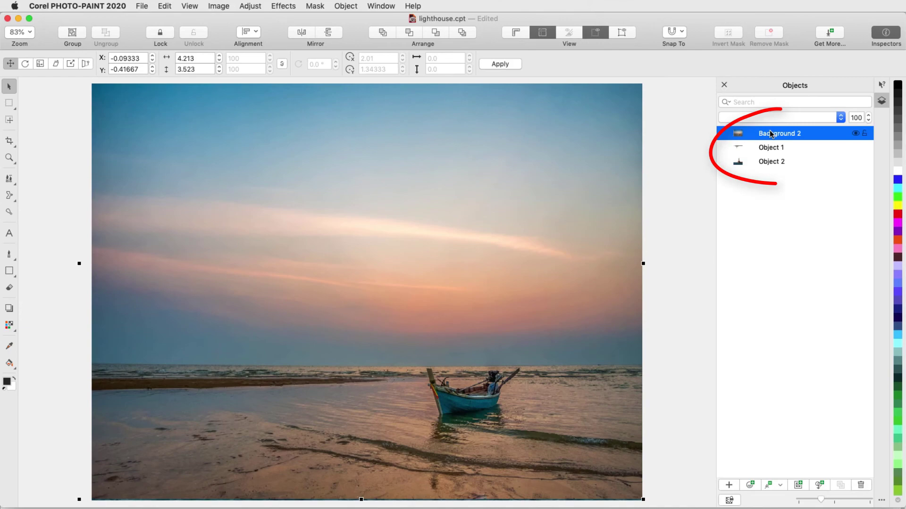
{"action": "mouse_move", "coordinate": [768, 130]}
{"action": "left_mouse_down"}
{"action": "mouse_move", "coordinate": [770, 151]}
{"action": "mouse_move", "coordinate": [785, 165]}
{"action": "left_mouse_up"}
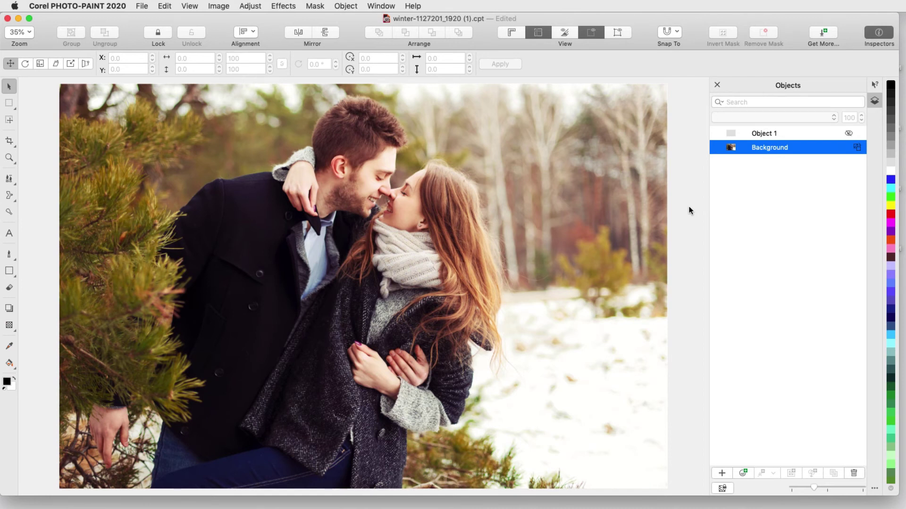
Step: Show and select the grey Object 1 layer, then pick the Object Transparency Brush with a round shape
{"action": "left_click", "coordinate": [848, 133]}
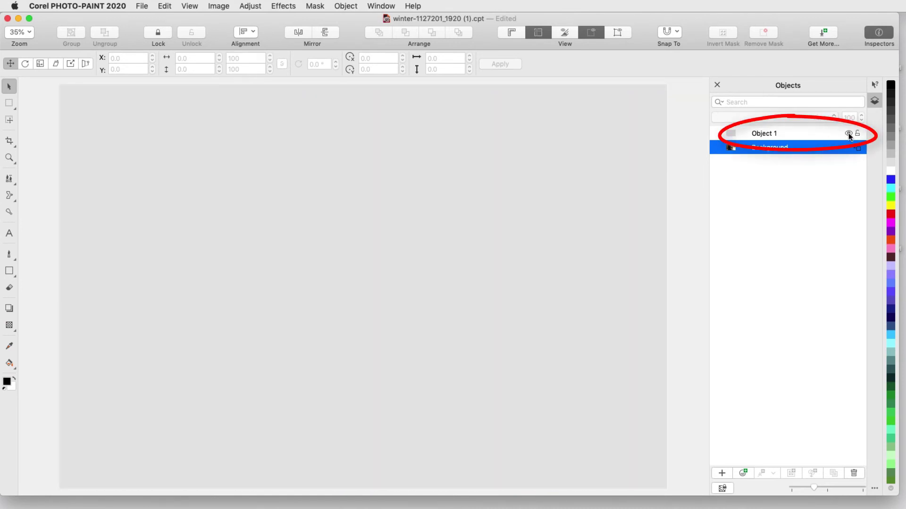
{"action": "left_click", "coordinate": [765, 134]}
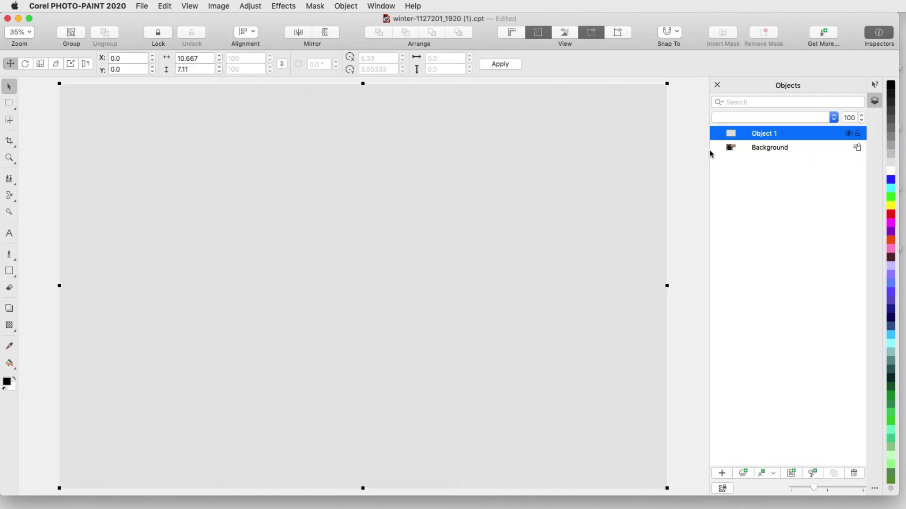
{"action": "left_click", "coordinate": [15, 332]}
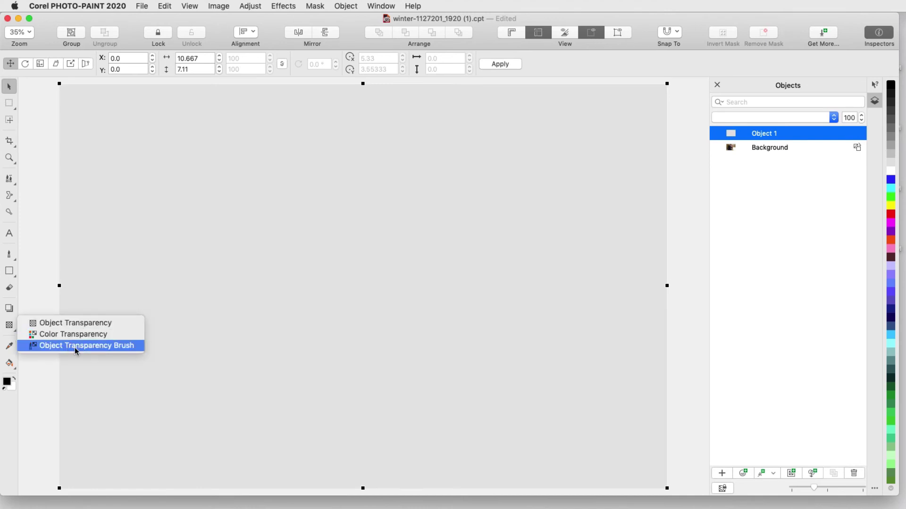
{"action": "left_click", "coordinate": [75, 348]}
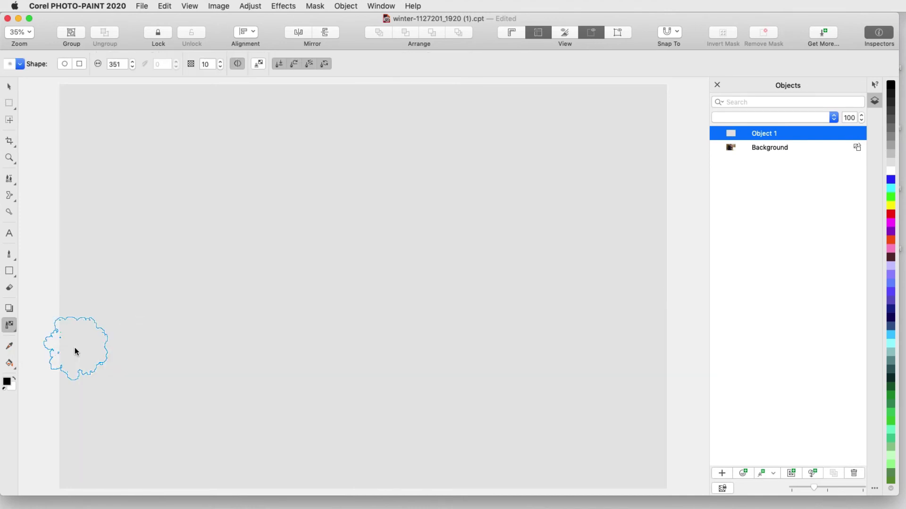
{"action": "left_click", "coordinate": [67, 63]}
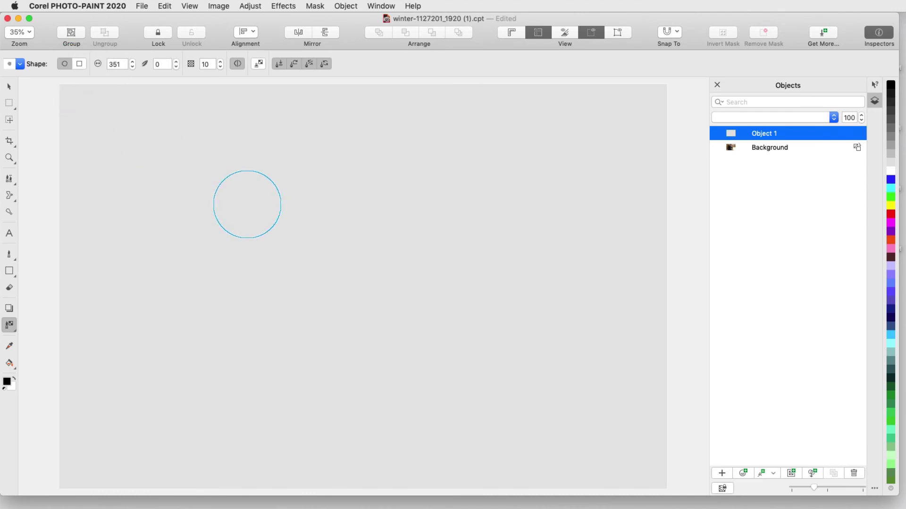
Step: Set brush size 292, feather 80, transparency 20, and brush a soft oval revealing the couple
{"action": "left_click_drag", "start_coordinate": [247, 204], "coordinate": [233, 204]}
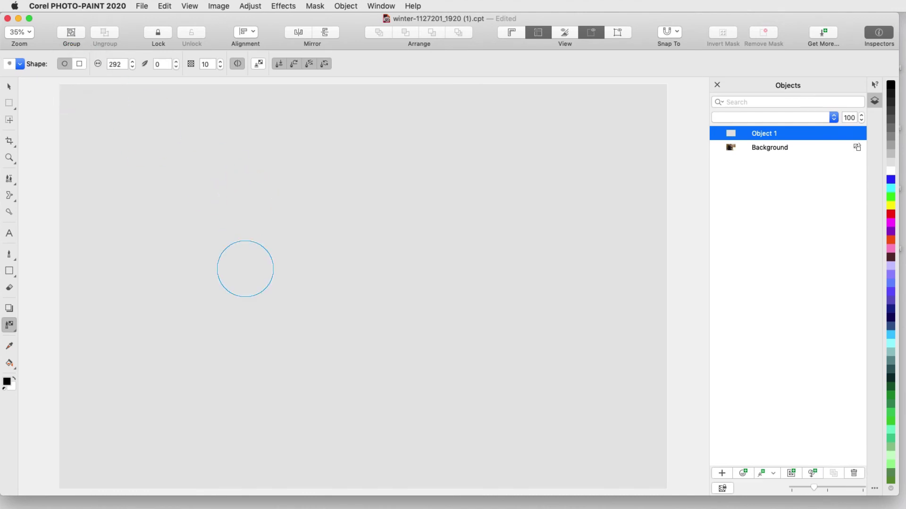
{"action": "left_click", "coordinate": [163, 64]}
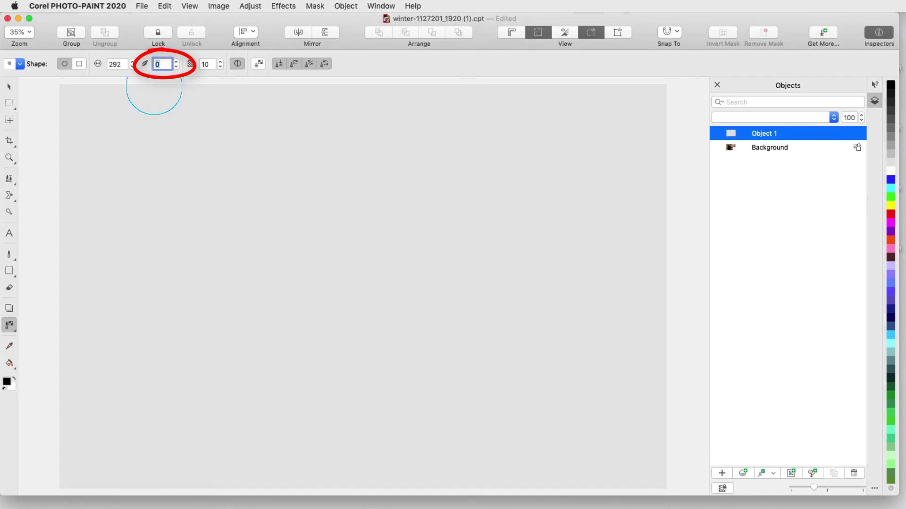
{"action": "type", "text": "80"}
{"action": "left_click", "coordinate": [206, 64]}
{"action": "type", "text": "20"}
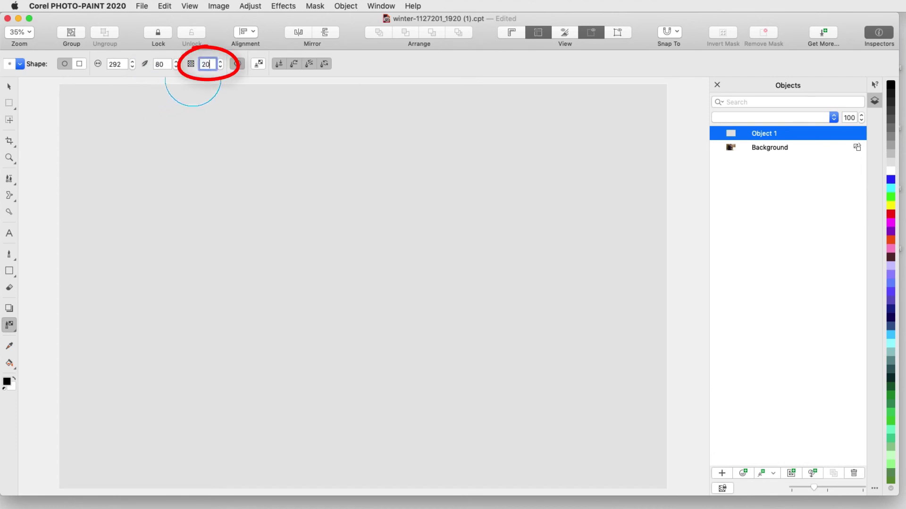
{"action": "mouse_move", "coordinate": [277, 212]}
{"action": "left_mouse_down"}
{"action": "mouse_move", "coordinate": [199, 223]}
{"action": "mouse_move", "coordinate": [277, 197]}
{"action": "mouse_move", "coordinate": [194, 319]}
{"action": "mouse_move", "coordinate": [391, 373]}
{"action": "mouse_move", "coordinate": [369, 167]}
{"action": "mouse_move", "coordinate": [360, 155]}
{"action": "mouse_move", "coordinate": [235, 328]}
{"action": "mouse_move", "coordinate": [337, 194]}
{"action": "mouse_move", "coordinate": [388, 203]}
{"action": "mouse_move", "coordinate": [459, 300]}
{"action": "mouse_move", "coordinate": [416, 355]}
{"action": "mouse_move", "coordinate": [251, 302]}
{"action": "mouse_move", "coordinate": [427, 286]}
{"action": "mouse_move", "coordinate": [286, 282]}
{"action": "mouse_move", "coordinate": [271, 316]}
{"action": "mouse_move", "coordinate": [392, 253]}
{"action": "mouse_move", "coordinate": [299, 373]}
{"action": "mouse_move", "coordinate": [481, 259]}
{"action": "mouse_move", "coordinate": [241, 183]}
{"action": "mouse_move", "coordinate": [188, 342]}
{"action": "mouse_move", "coordinate": [260, 361]}
{"action": "left_mouse_up"}
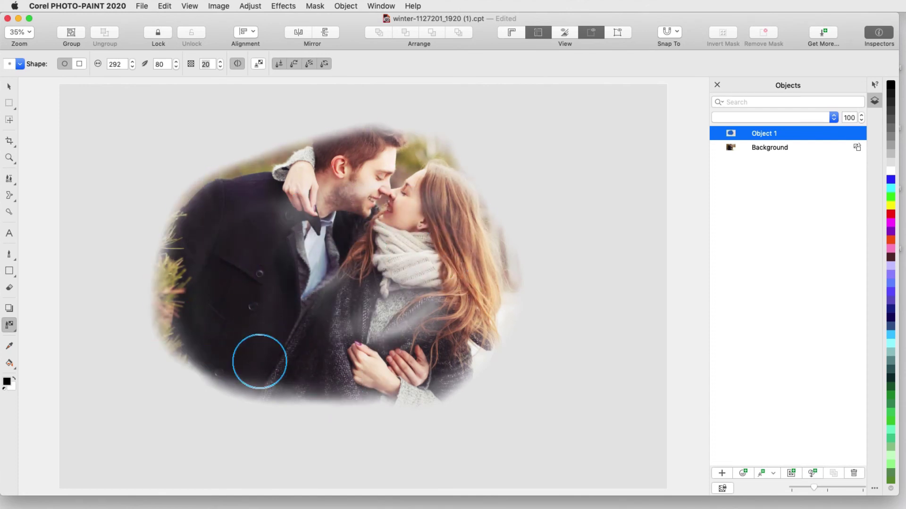
Step: Use a cloud-shaped nib at transparency 40 to brush open the left, top and right edges
{"action": "left_click", "coordinate": [20, 65]}
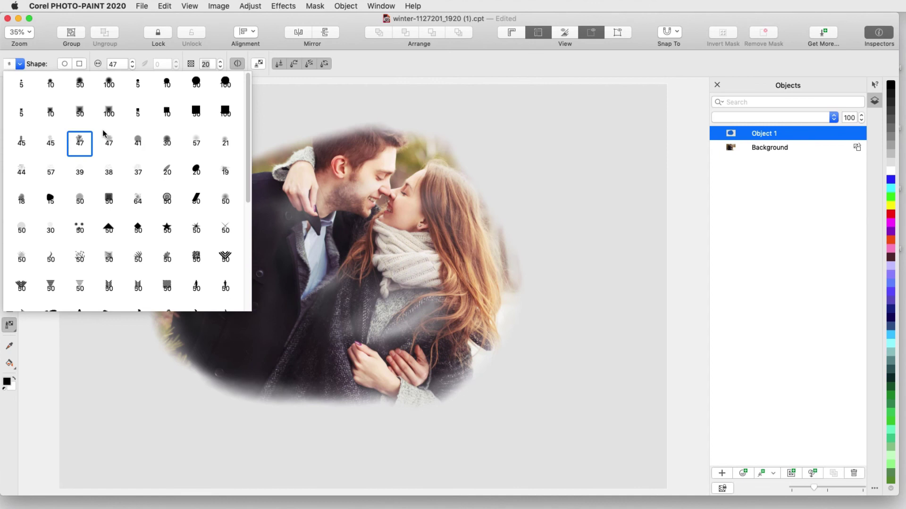
{"action": "left_click", "coordinate": [138, 143]}
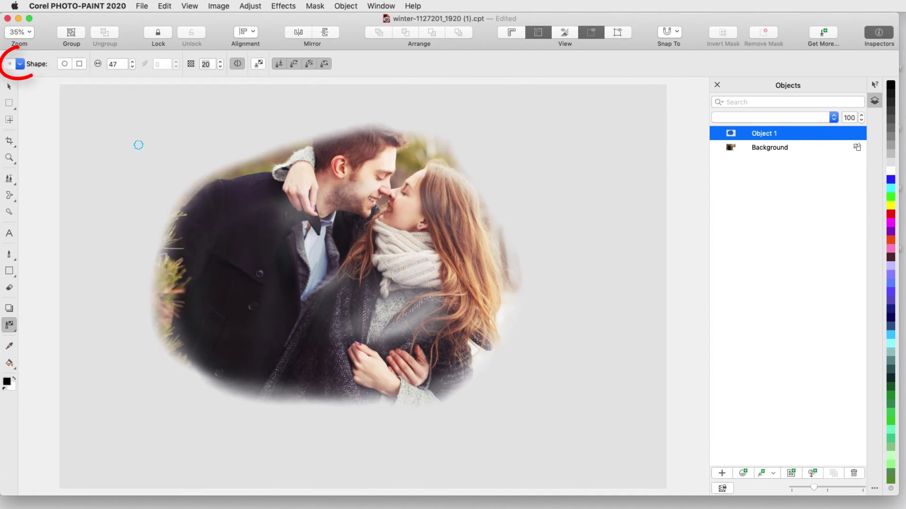
{"action": "double_click", "coordinate": [206, 64]}
{"action": "type", "text": "40"}
{"action": "key", "text": "Return"}
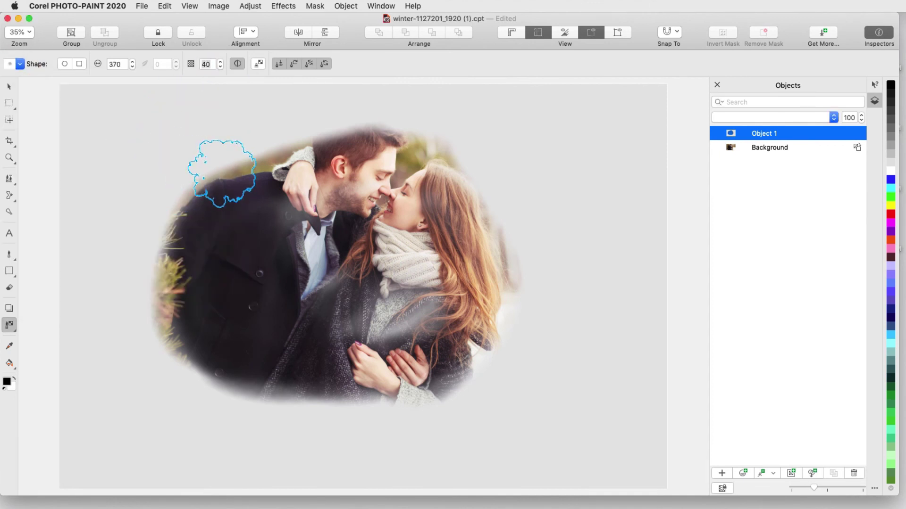
{"action": "mouse_move", "coordinate": [222, 166]}
{"action": "left_mouse_down"}
{"action": "mouse_move", "coordinate": [137, 238]}
{"action": "mouse_move", "coordinate": [121, 293]}
{"action": "mouse_move", "coordinate": [160, 371]}
{"action": "mouse_move", "coordinate": [297, 414]}
{"action": "mouse_move", "coordinate": [289, 398]}
{"action": "mouse_move", "coordinate": [340, 410]}
{"action": "left_mouse_up"}
{"action": "mouse_move", "coordinate": [239, 147]}
{"action": "left_mouse_down"}
{"action": "mouse_move", "coordinate": [462, 164]}
{"action": "mouse_move", "coordinate": [446, 151]}
{"action": "mouse_move", "coordinate": [362, 134]}
{"action": "mouse_move", "coordinate": [392, 137]}
{"action": "mouse_move", "coordinate": [494, 190]}
{"action": "mouse_move", "coordinate": [498, 307]}
{"action": "mouse_move", "coordinate": [502, 286]}
{"action": "mouse_move", "coordinate": [514, 309]}
{"action": "mouse_move", "coordinate": [486, 360]}
{"action": "mouse_move", "coordinate": [384, 383]}
{"action": "mouse_move", "coordinate": [426, 422]}
{"action": "mouse_move", "coordinate": [469, 409]}
{"action": "mouse_move", "coordinate": [502, 321]}
{"action": "mouse_move", "coordinate": [494, 359]}
{"action": "mouse_move", "coordinate": [386, 427]}
{"action": "mouse_move", "coordinate": [244, 403]}
{"action": "mouse_move", "coordinate": [206, 413]}
{"action": "mouse_move", "coordinate": [150, 392]}
{"action": "mouse_move", "coordinate": [130, 248]}
{"action": "mouse_move", "coordinate": [166, 163]}
{"action": "mouse_move", "coordinate": [260, 137]}
{"action": "mouse_move", "coordinate": [152, 179]}
{"action": "mouse_move", "coordinate": [321, 153]}
{"action": "mouse_move", "coordinate": [320, 133]}
{"action": "mouse_move", "coordinate": [444, 141]}
{"action": "mouse_move", "coordinate": [525, 350]}
{"action": "mouse_move", "coordinate": [485, 397]}
{"action": "left_mouse_up"}
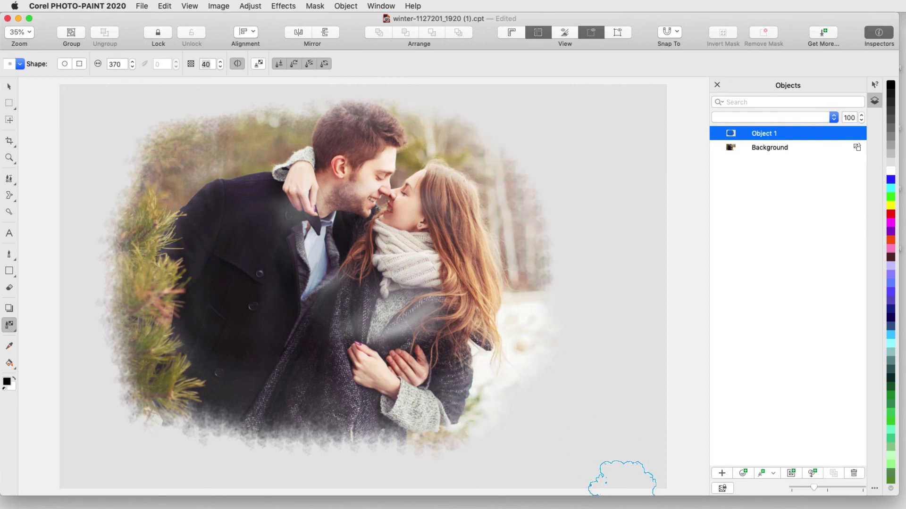